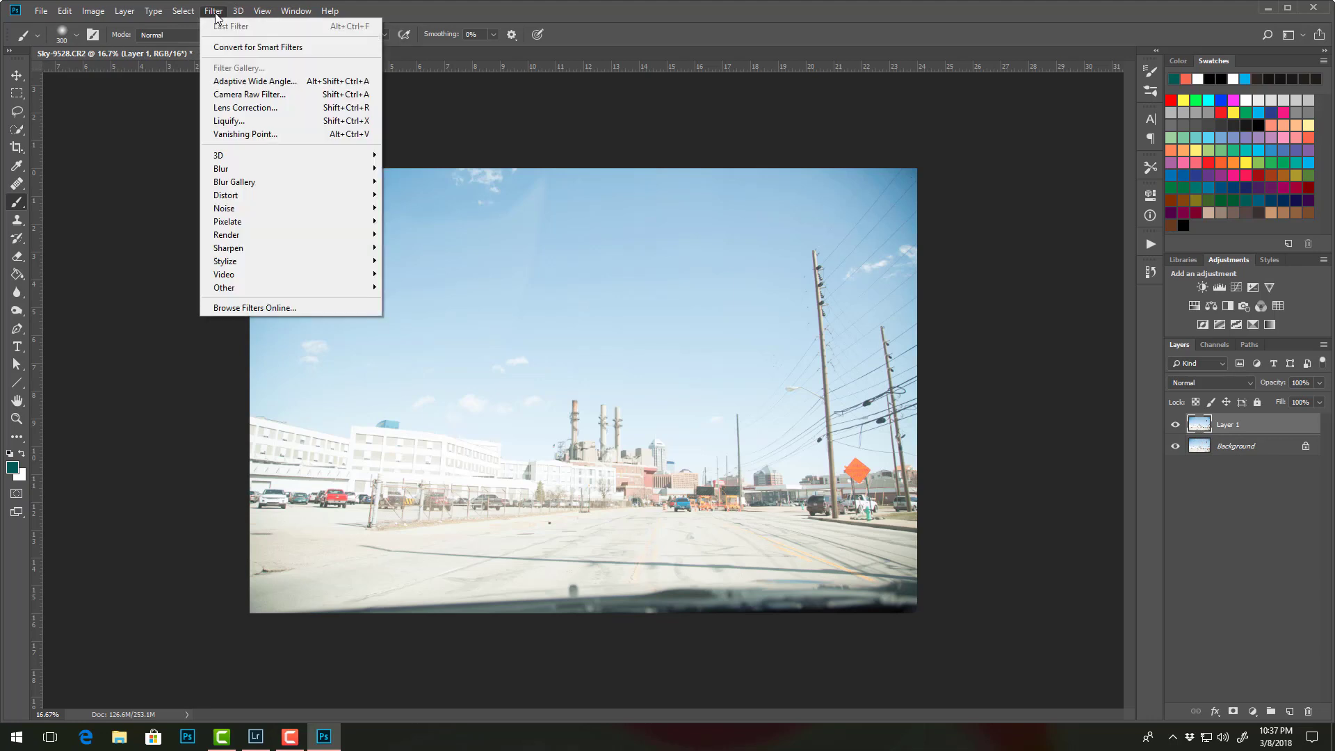
# Open the Camera Raw Filter on Layer 1 and set Exposure to -1.15, Whites to +38, Blacks to -36 and Highlights to -14
pyautogui.click(231, 99)
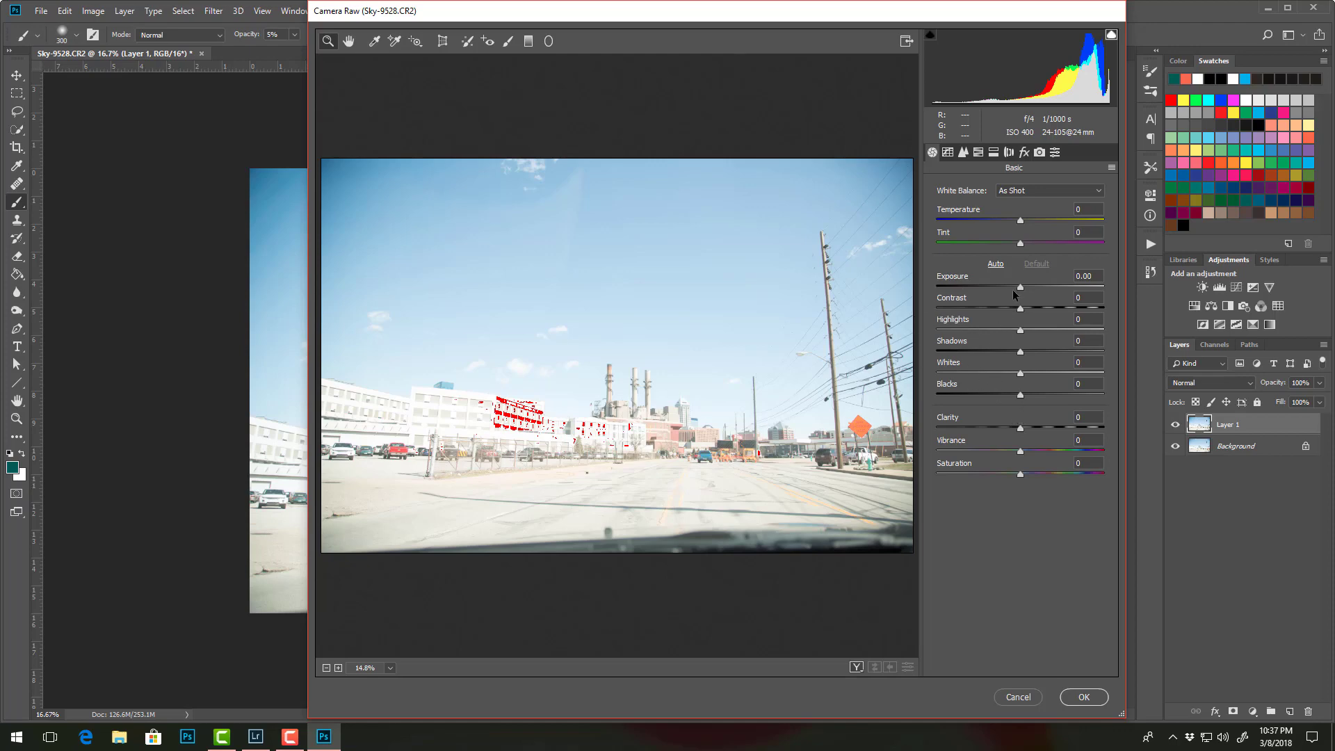
pyautogui.moveTo(1020, 290); pyautogui.dragTo(985, 331)
pyautogui.moveTo(1020, 376); pyautogui.dragTo(1053, 379)
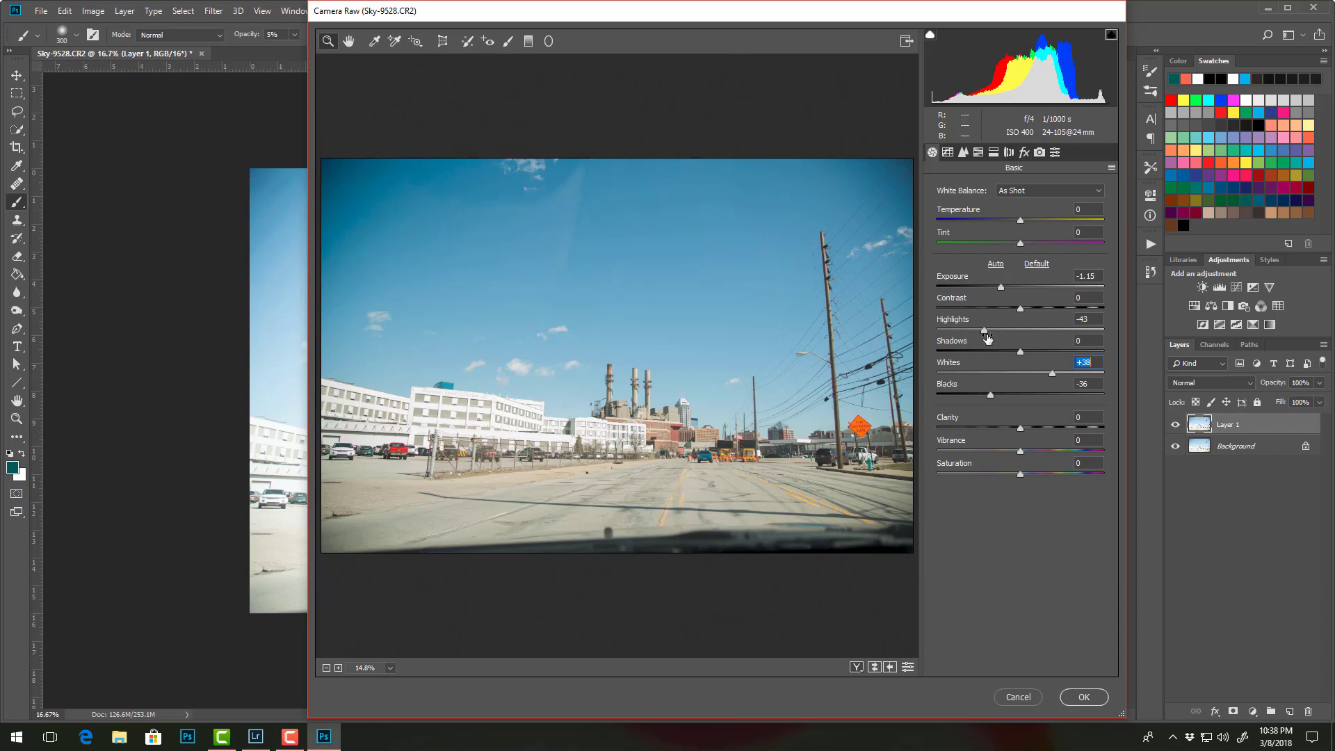
pyautogui.moveTo(985, 335); pyautogui.dragTo(1008, 332)
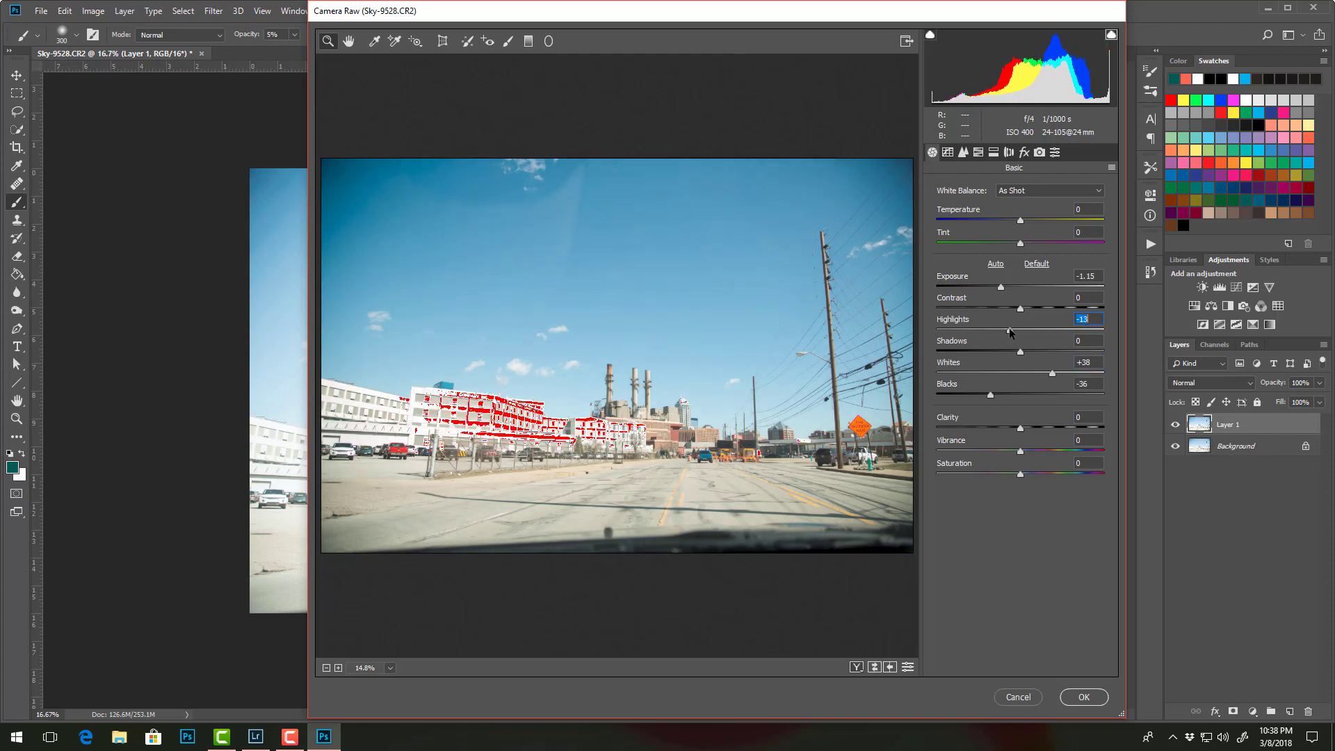
# Toggle the highlight clipping warning off and on, and set Blacks to -100 and Whites to +1
pyautogui.click(1109, 35)
pyautogui.click(1110, 35)
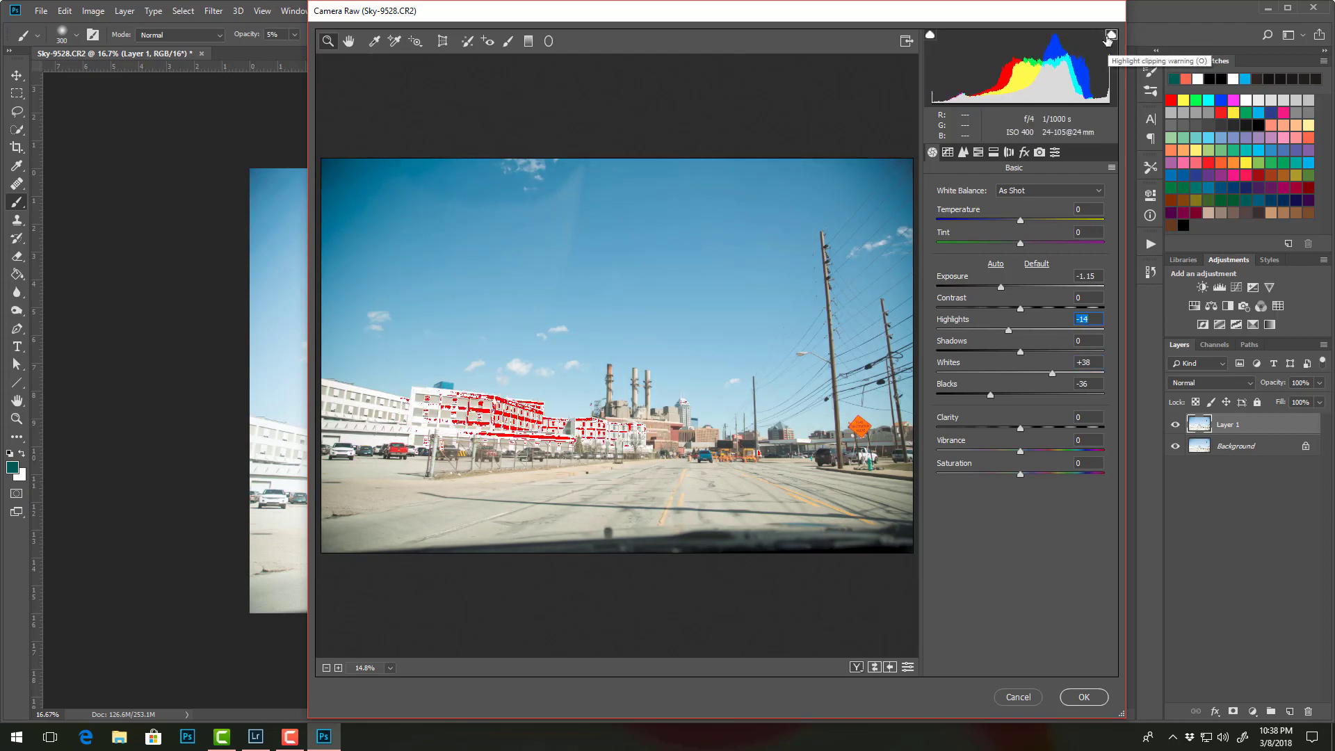
pyautogui.moveTo(934, 39); pyautogui.dragTo(932, 39)
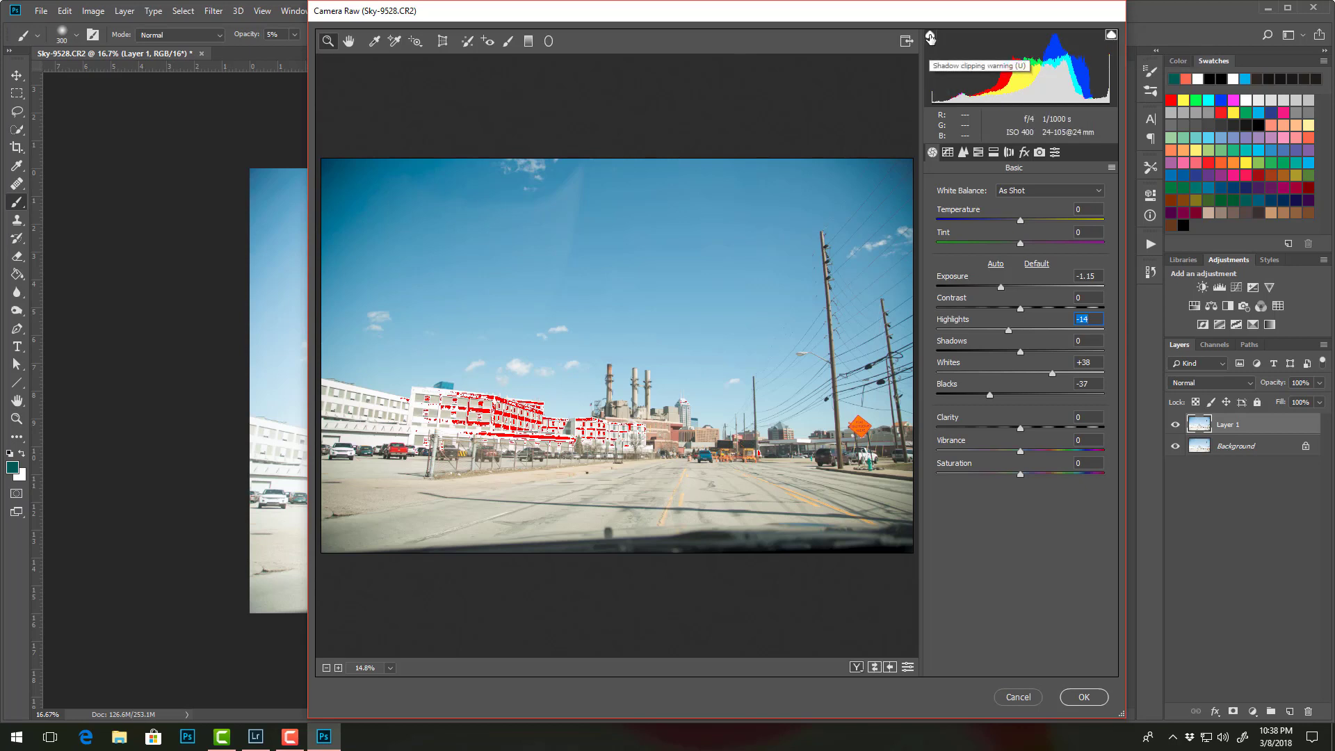
pyautogui.moveTo(965, 394); pyautogui.dragTo(924, 394)
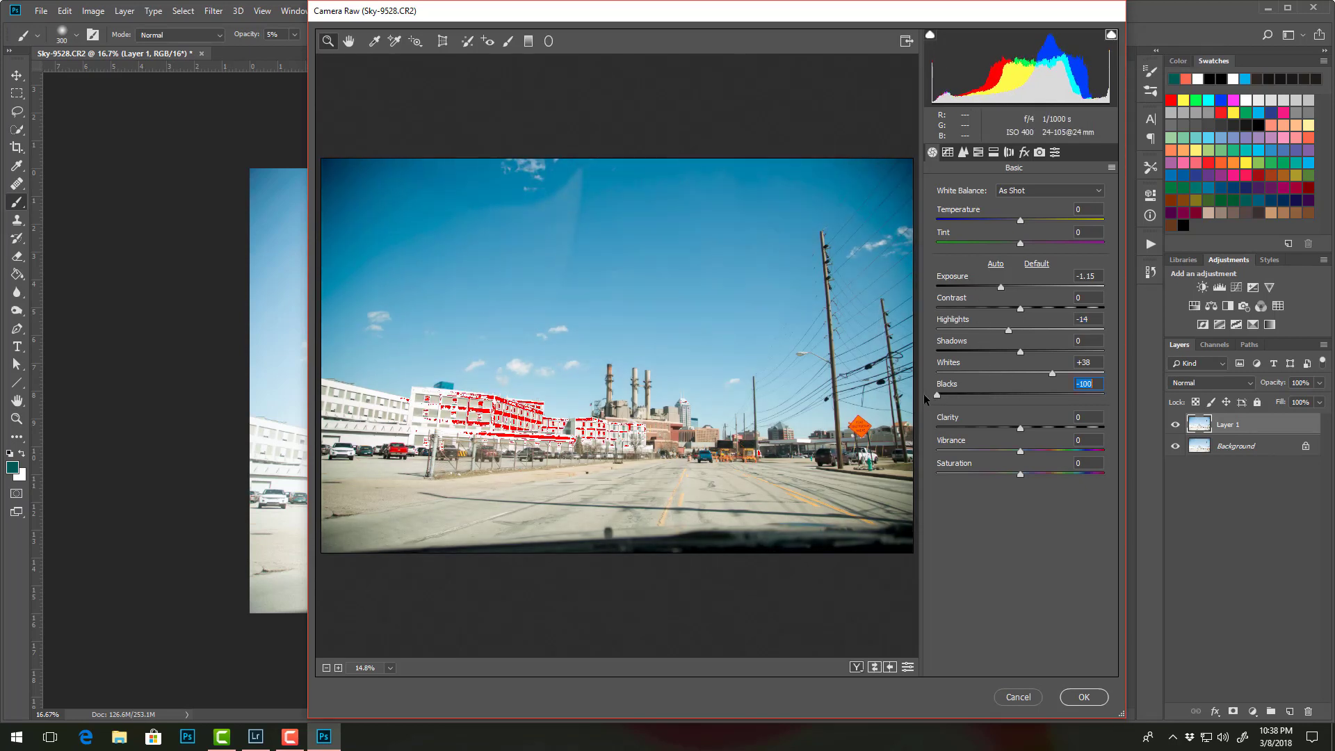
pyautogui.moveTo(1049, 374); pyautogui.dragTo(1020, 374)
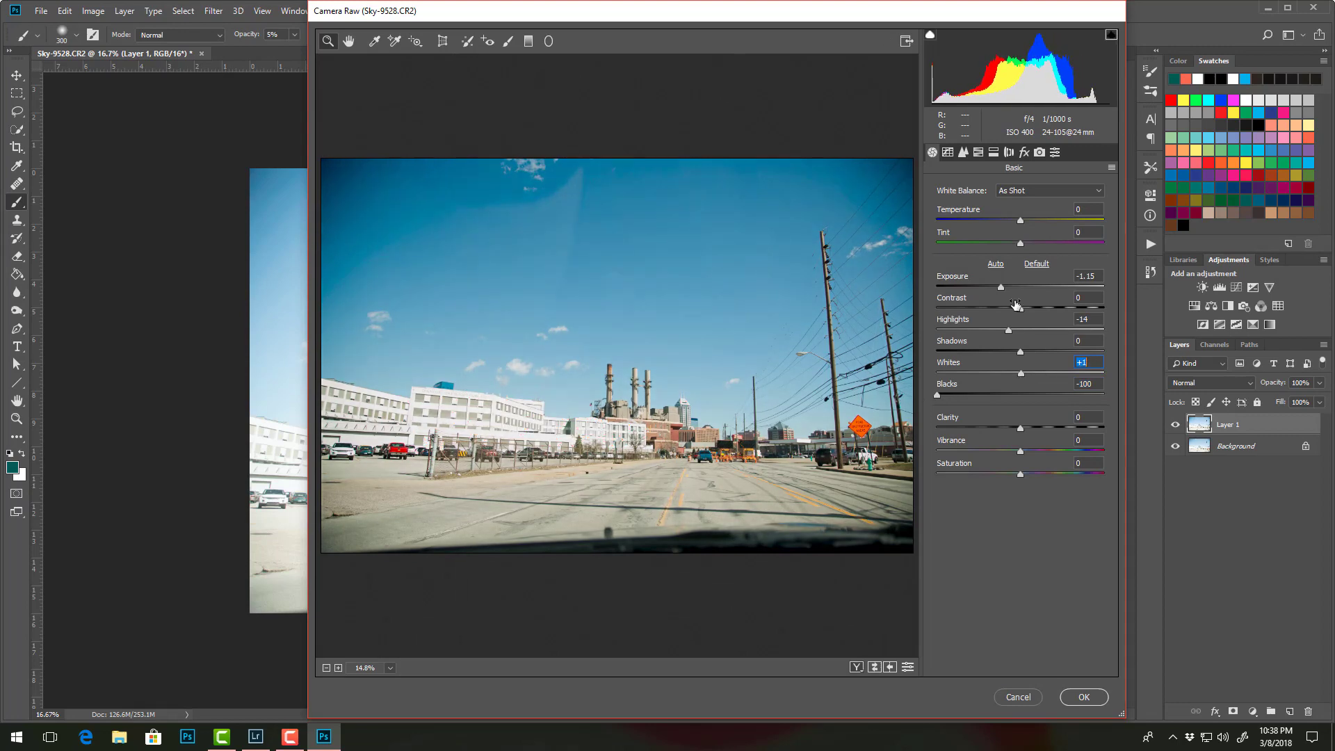
# Lower Exposure to -3.35, turn on the shadow clipping warning, and bring Exposure up to -0.30
pyautogui.moveTo(1001, 286); pyautogui.dragTo(965, 295)
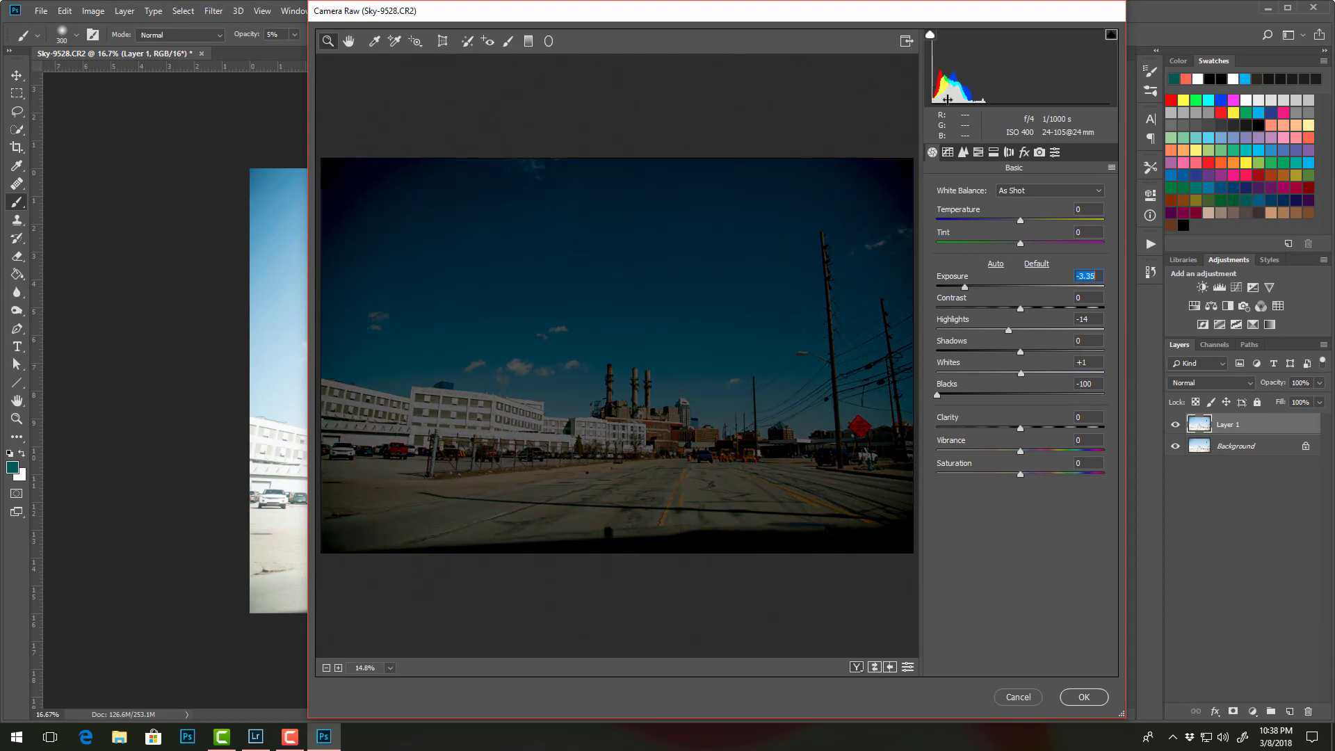
pyautogui.click(930, 35)
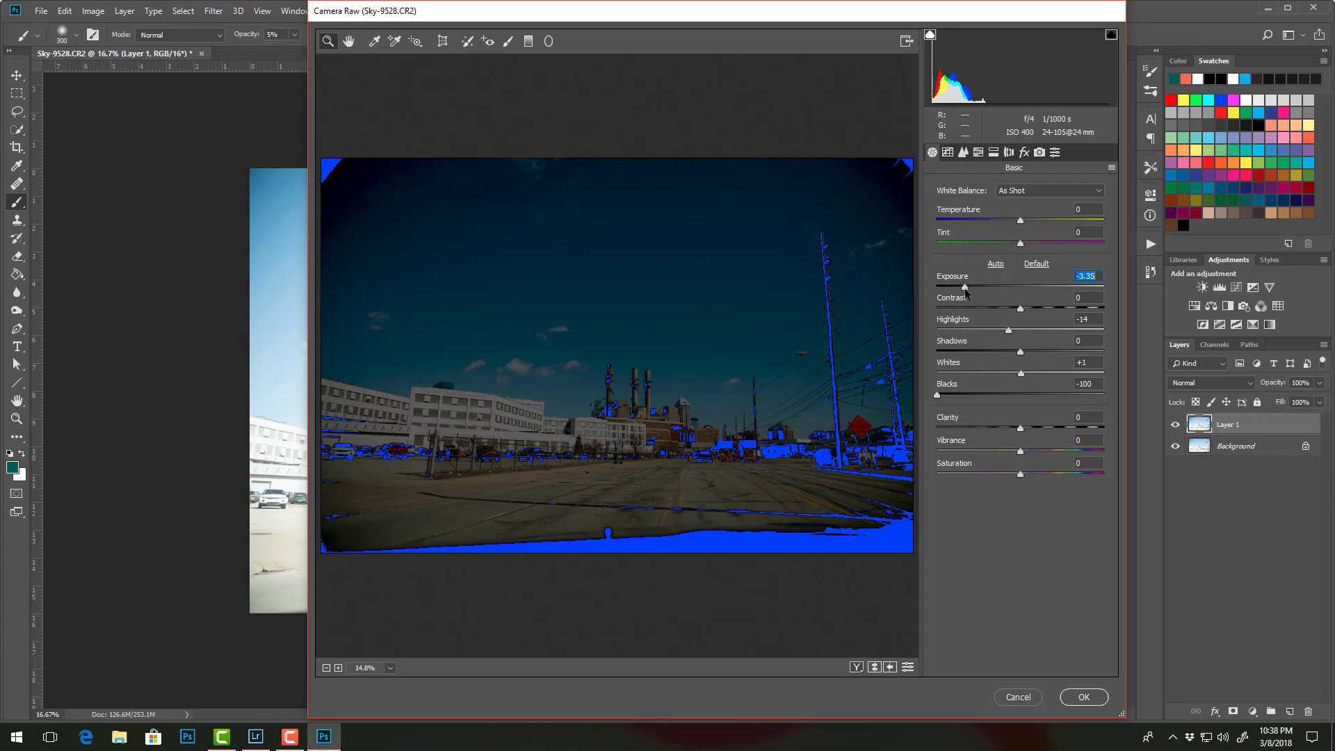
pyautogui.moveTo(965, 288); pyautogui.dragTo(1015, 288)
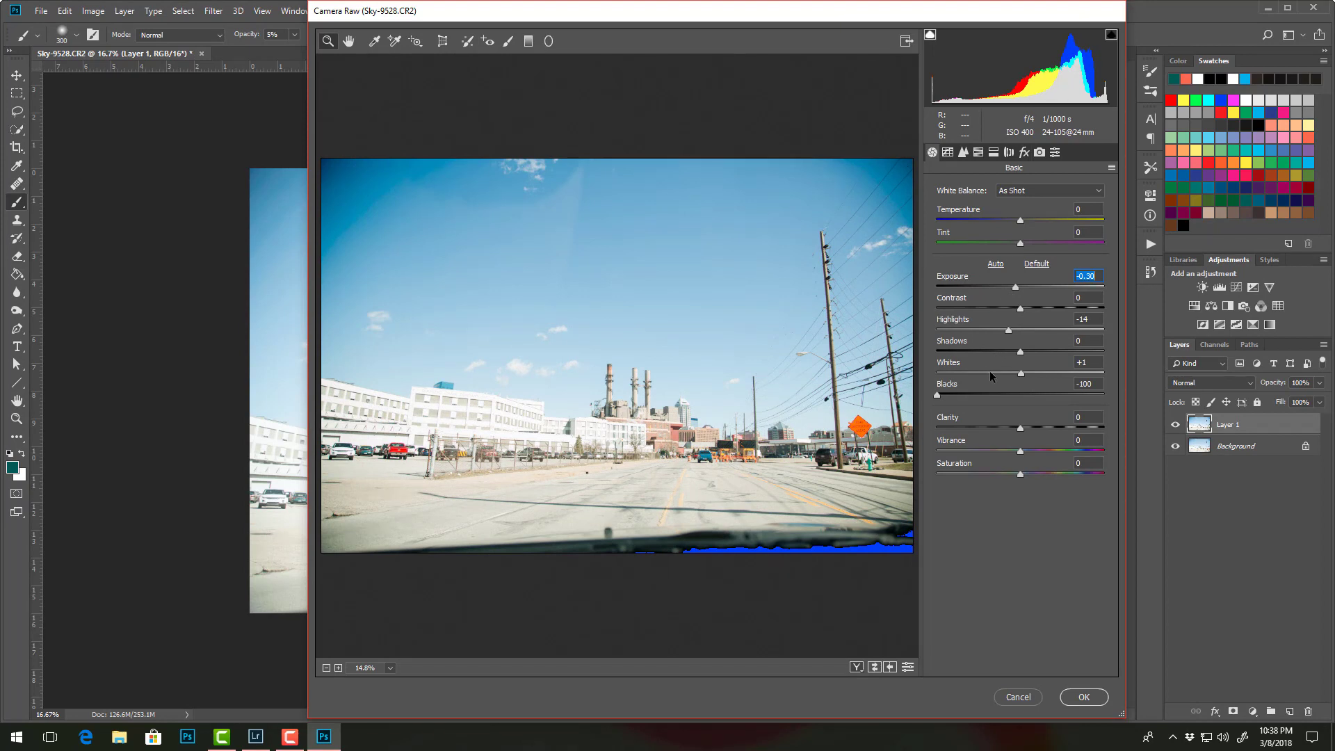
# Set Blacks to -11, Highlights to -63, Contrast to -6 and Exposure to -1.05, and apply the Camera Raw adjustments
pyautogui.moveTo(940, 395); pyautogui.dragTo(1012, 395)
pyautogui.moveTo(1008, 330); pyautogui.dragTo(967, 333)
pyautogui.click(1015, 295)
pyautogui.moveTo(1015, 288); pyautogui.dragTo(1003, 287)
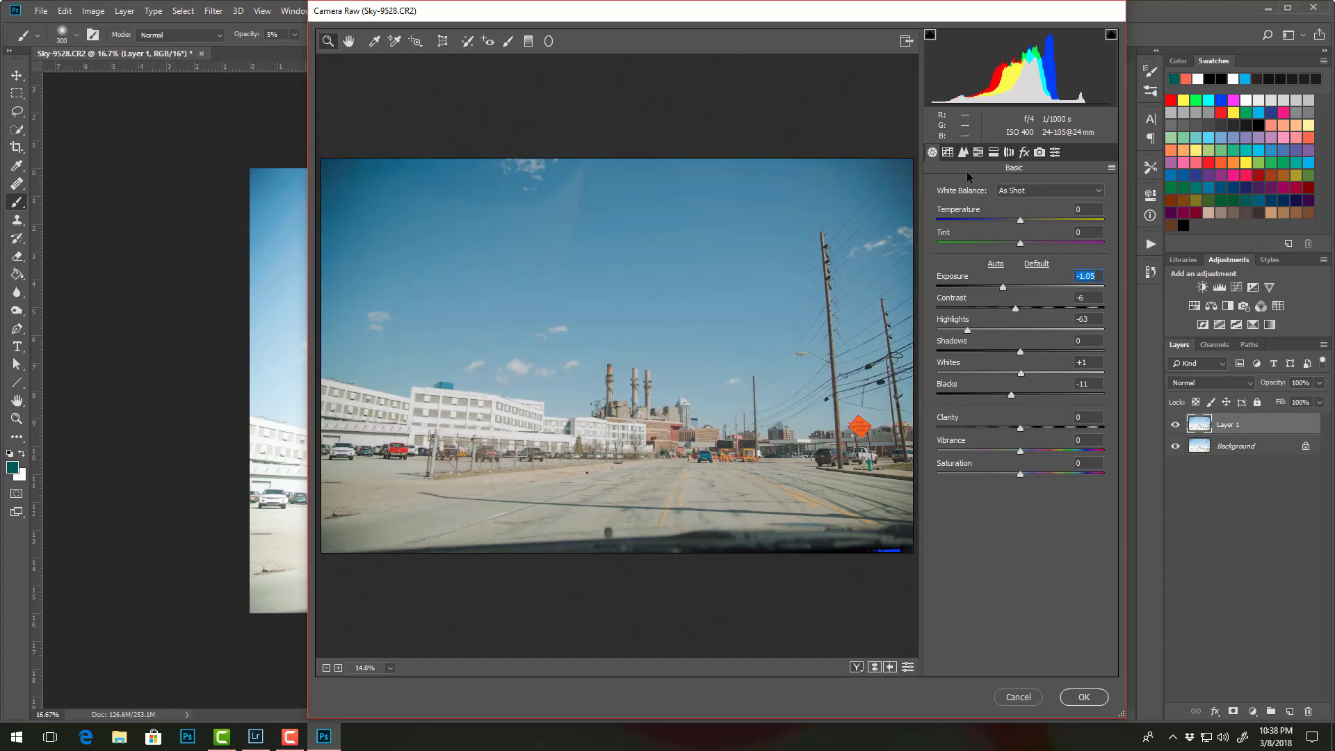
pyautogui.click(1069, 696)
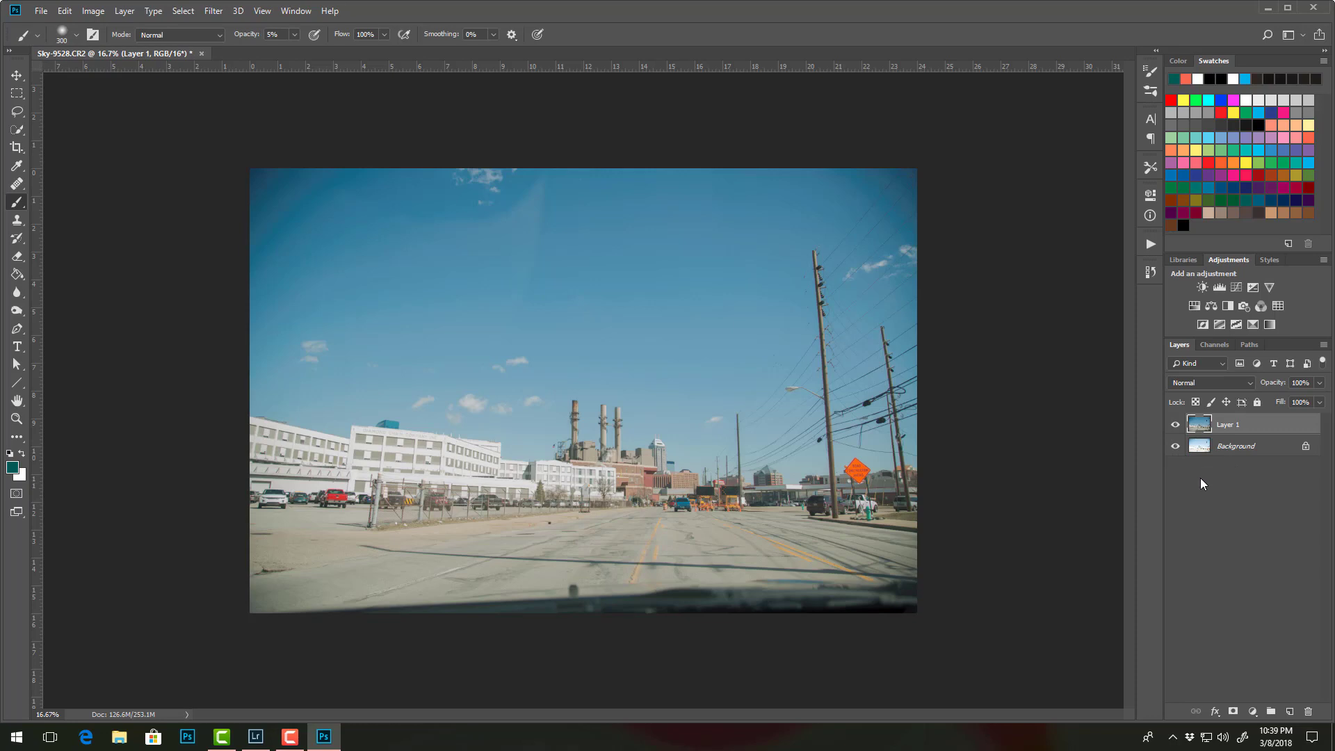
# Add a layer mask to Layer 1 and set the brush to 100% opacity with black as the foreground color
pyautogui.click(1233, 712)
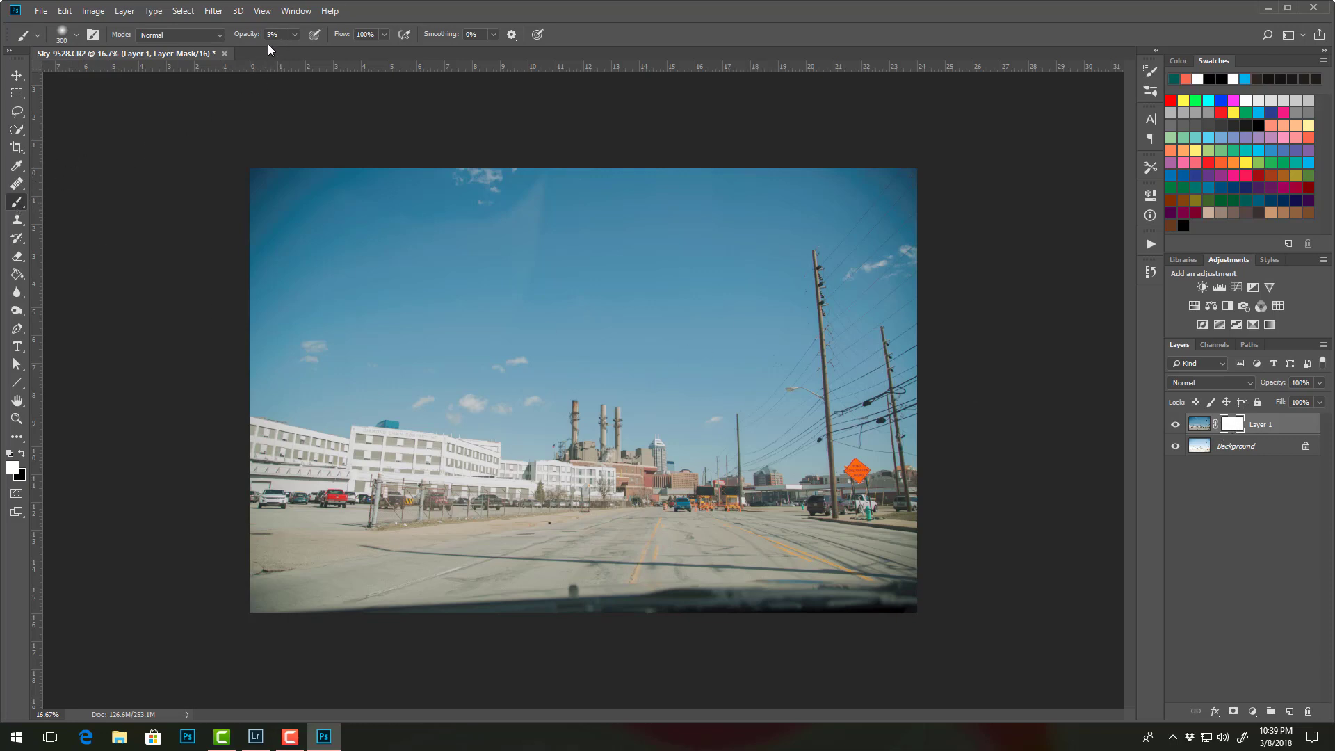
pyautogui.click(295, 35)
pyautogui.click(295, 35)
pyautogui.moveTo(327, 321); pyautogui.dragTo(247, 330)
pyautogui.click(23, 455)
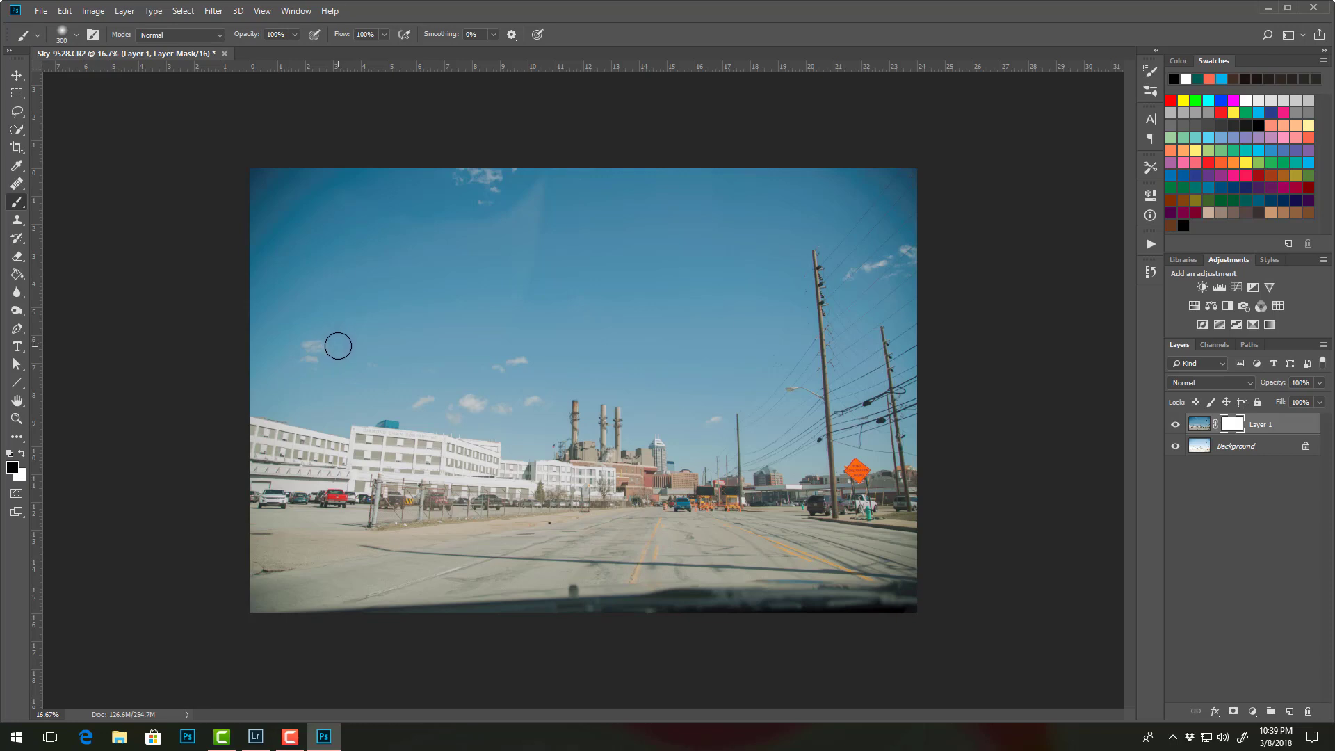
# Paint black on the mask over the left part of the sky, and paint the same area back with white
pyautogui.moveTo(315, 352)
pyautogui.mouseDown()
pyautogui.moveTo(406, 282)
pyautogui.moveTo(339, 356)
pyautogui.moveTo(470, 284)
pyautogui.moveTo(401, 335)
pyautogui.moveTo(430, 329)
pyautogui.moveTo(427, 344)
pyautogui.moveTo(487, 325)
pyautogui.moveTo(470, 350)
pyautogui.moveTo(508, 337)
pyautogui.moveTo(441, 293)
pyautogui.moveTo(335, 307)
pyautogui.moveTo(476, 231)
pyautogui.moveTo(387, 348)
pyautogui.mouseUp()
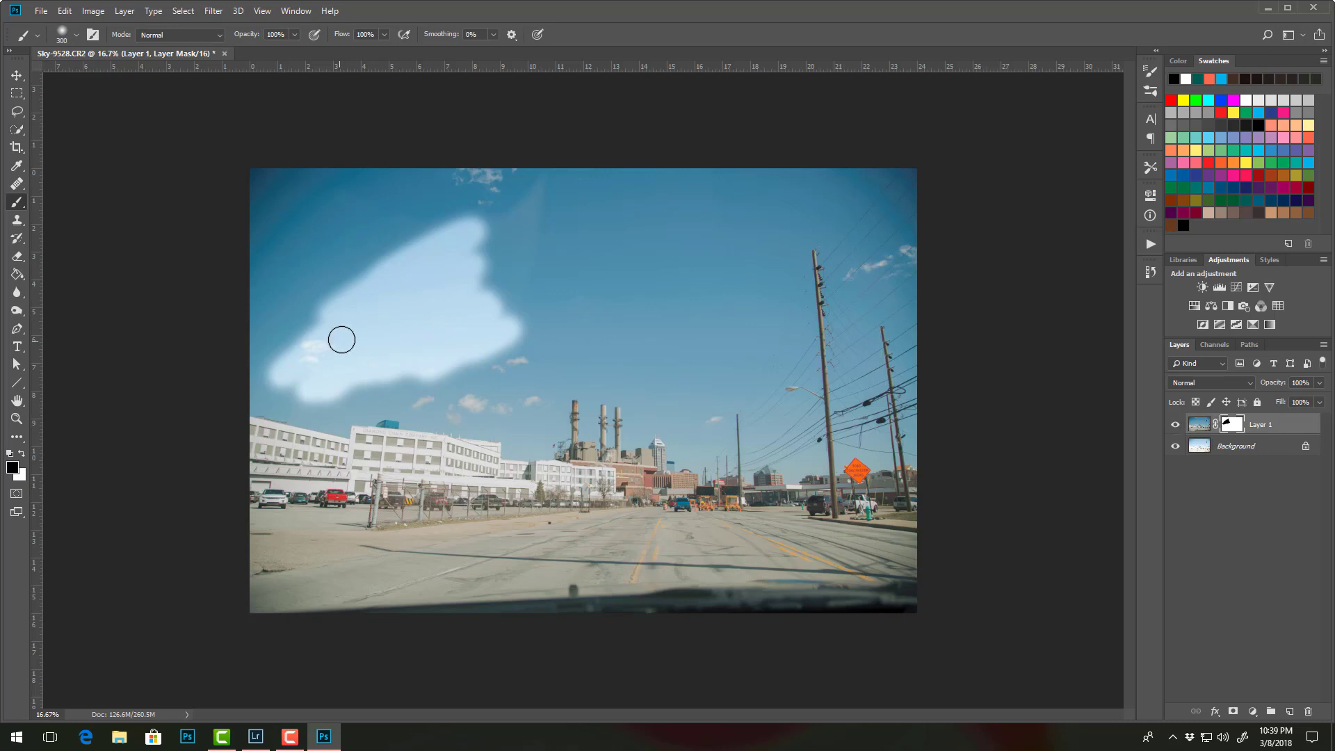
pyautogui.press('x')
pyautogui.moveTo(375, 283)
pyautogui.mouseDown()
pyautogui.moveTo(499, 204)
pyautogui.moveTo(491, 247)
pyautogui.moveTo(396, 319)
pyautogui.moveTo(399, 346)
pyautogui.moveTo(358, 401)
pyautogui.moveTo(515, 344)
pyautogui.mouseUp()
# Paint black with a 30 px brush on Layer 1's mask over the dark arrow board just right of the blue pickup
pyautogui.click(17, 418)
pyautogui.moveTo(639, 456); pyautogui.dragTo(578, 424)
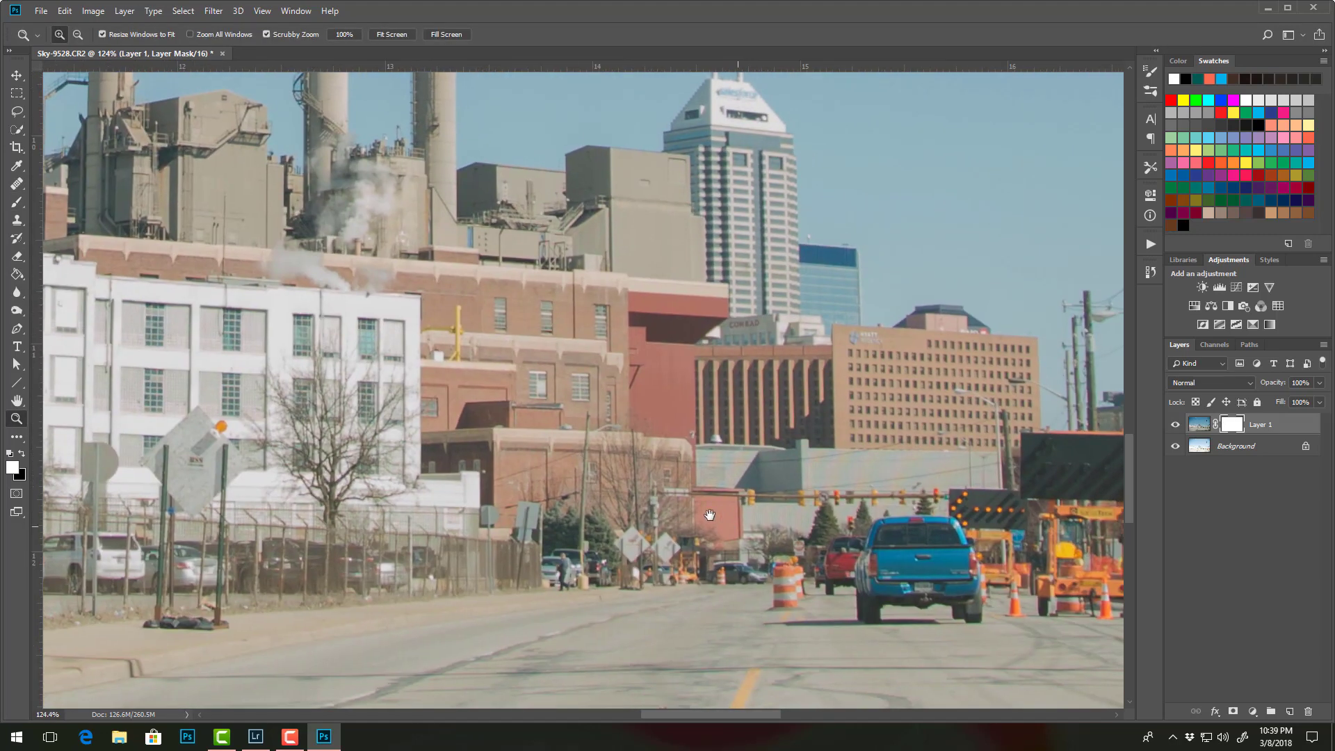
pyautogui.moveTo(709, 514); pyautogui.dragTo(299, 452)
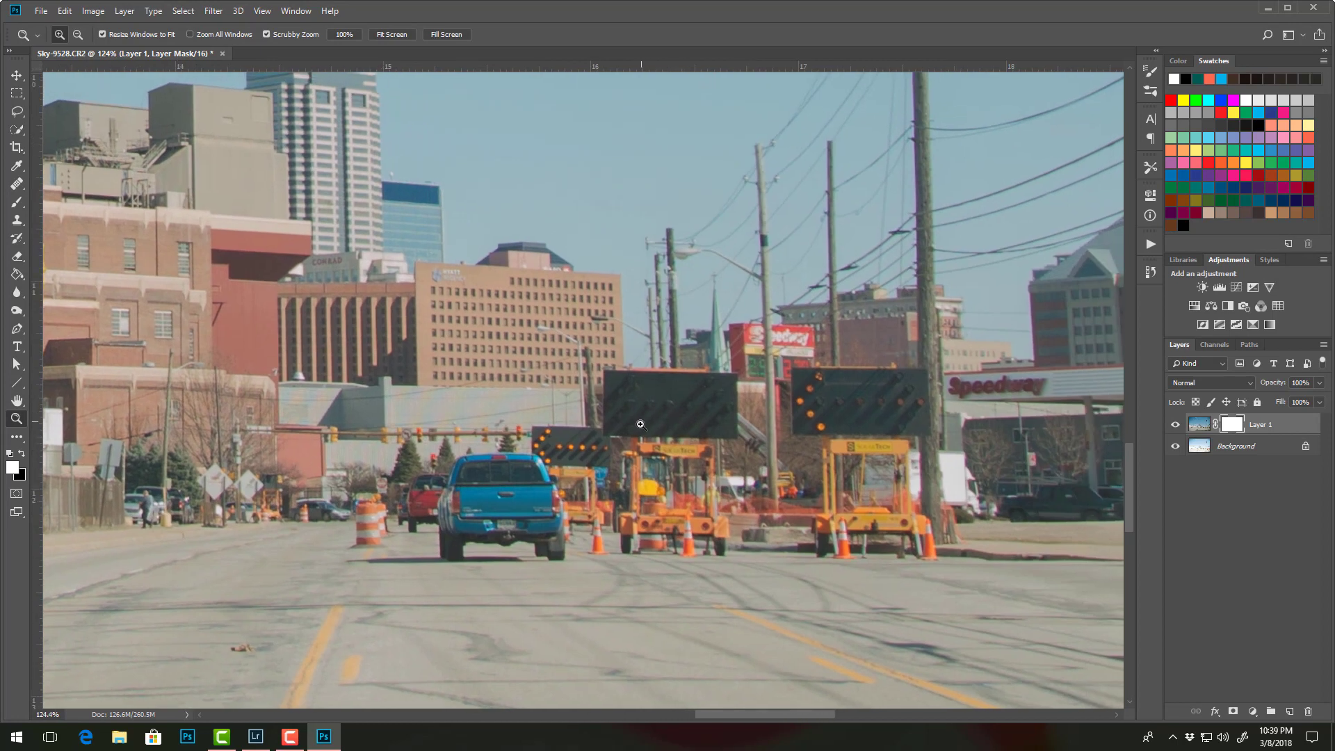
pyautogui.press('b')
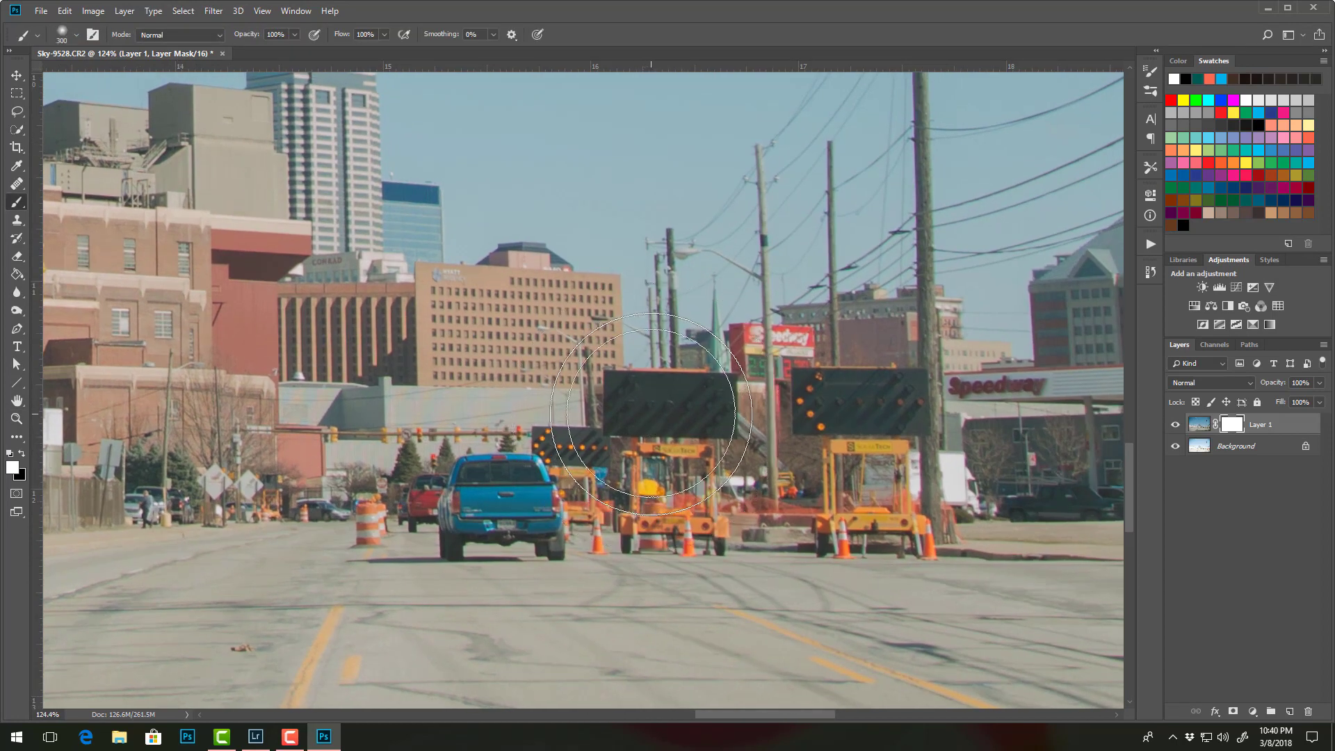
pyautogui.press('[')
pyautogui.press('[')
pyautogui.press('[')
pyautogui.press('[')
pyautogui.press('[')
pyautogui.press('[')
pyautogui.press('[')
pyautogui.press('[')
pyautogui.press('[')
pyautogui.press('[')
pyautogui.press('[')
pyautogui.press('[')
pyautogui.press('[')
pyautogui.press('[')
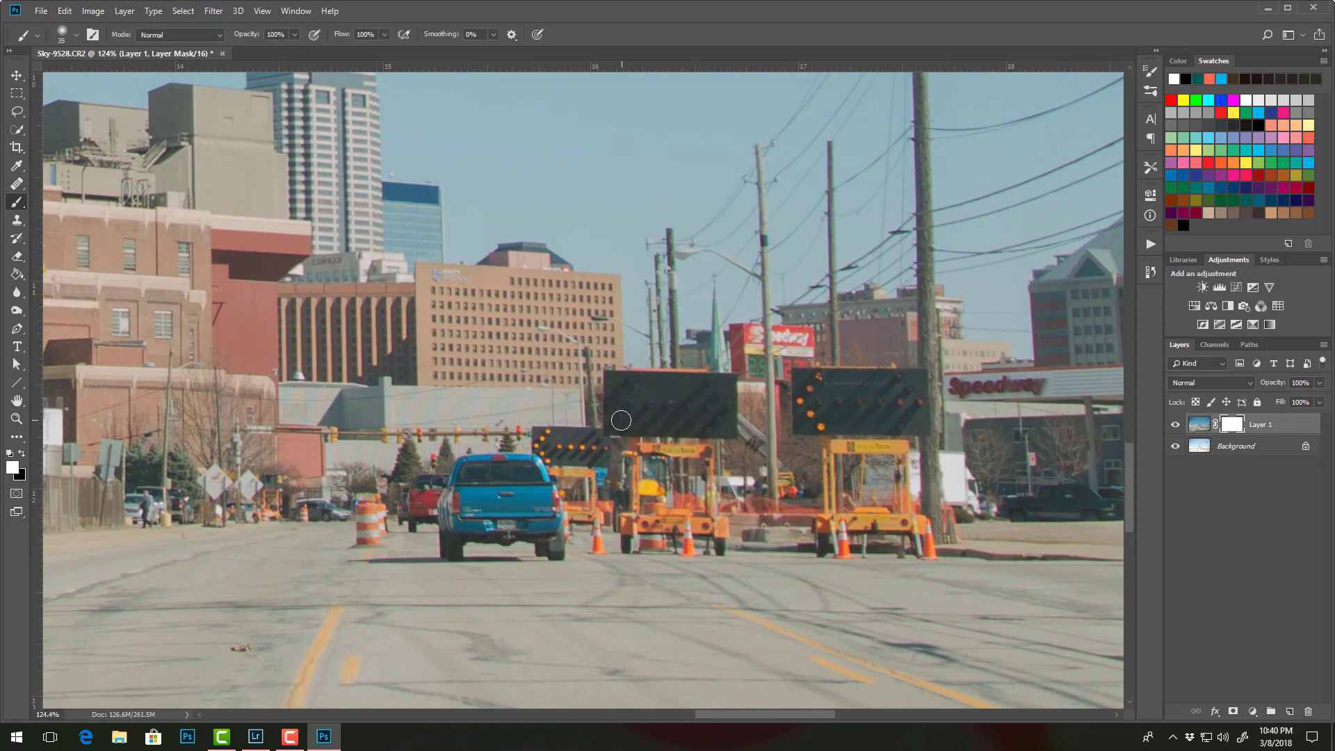
pyautogui.press('[')
pyautogui.press('x')
pyautogui.moveTo(620, 410)
pyautogui.mouseDown()
pyautogui.moveTo(713, 381)
pyautogui.moveTo(722, 401)
pyautogui.moveTo(720, 430)
pyautogui.moveTo(682, 416)
pyautogui.moveTo(700, 400)
pyautogui.moveTo(614, 396)
pyautogui.mouseUp()
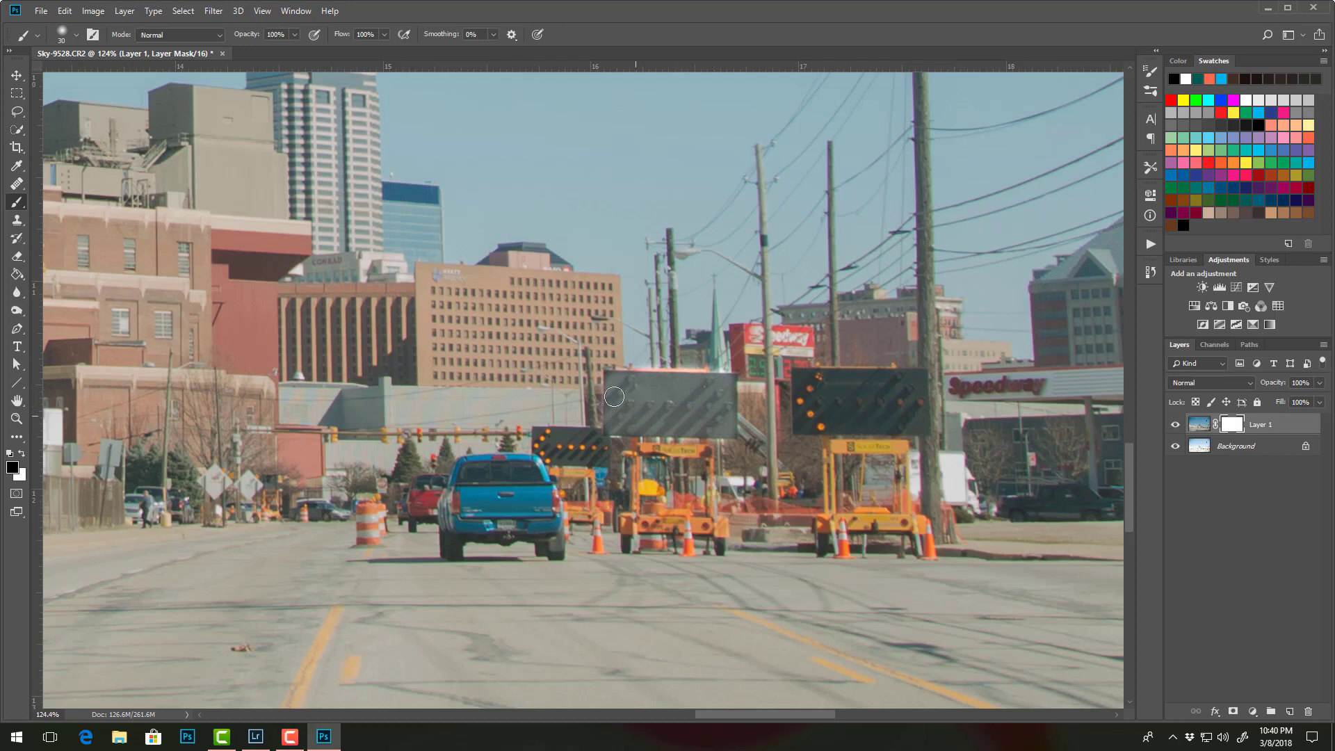
# Paint white on the mask around the arrow board's edges to clean up the overspill
pyautogui.press('x')
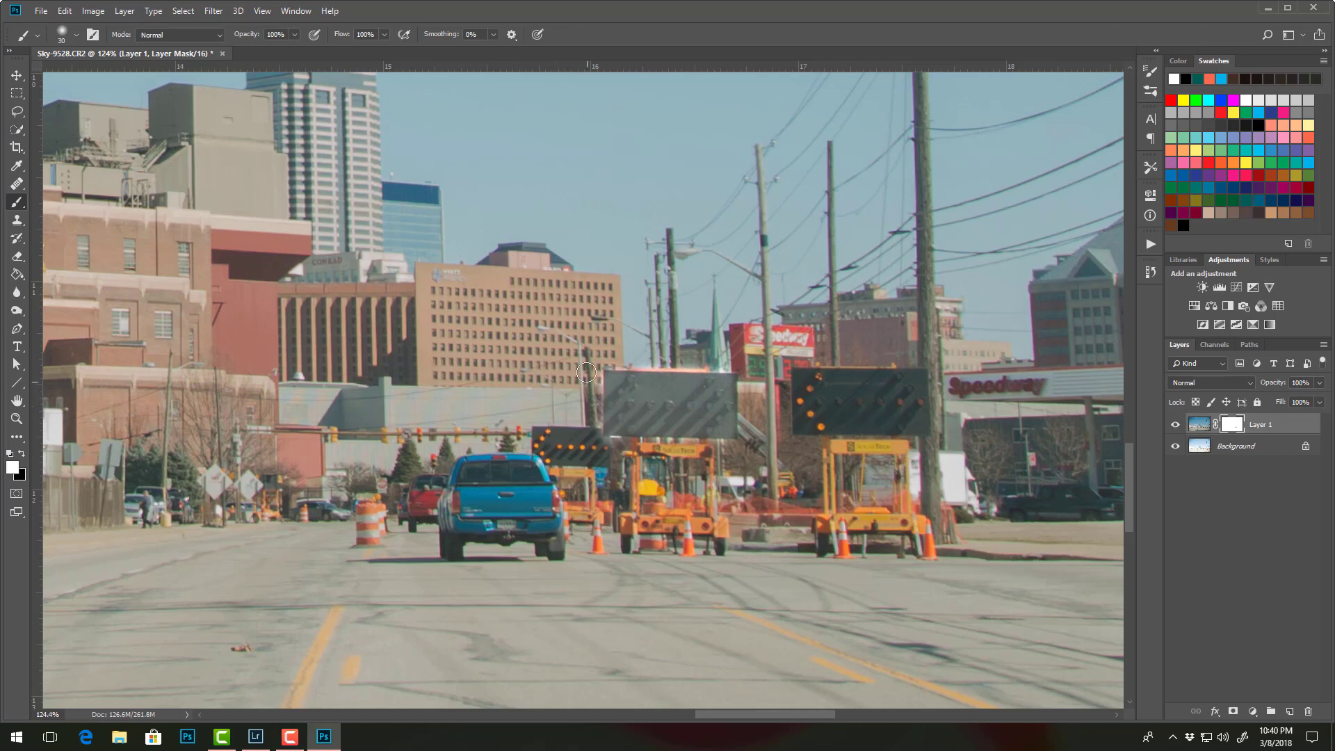
pyautogui.moveTo(664, 363)
pyautogui.mouseDown()
pyautogui.moveTo(641, 355)
pyautogui.moveTo(734, 355)
pyautogui.mouseUp()
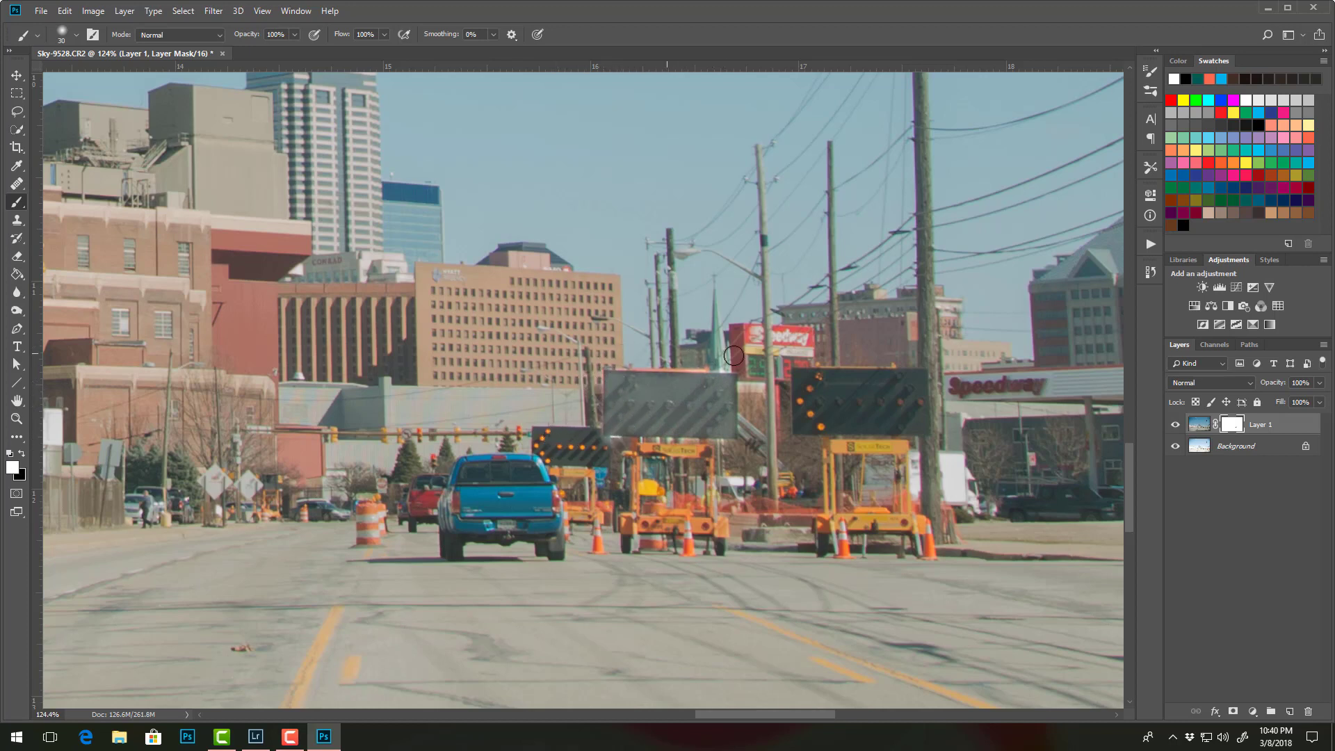
pyautogui.moveTo(591, 448); pyautogui.dragTo(764, 453)
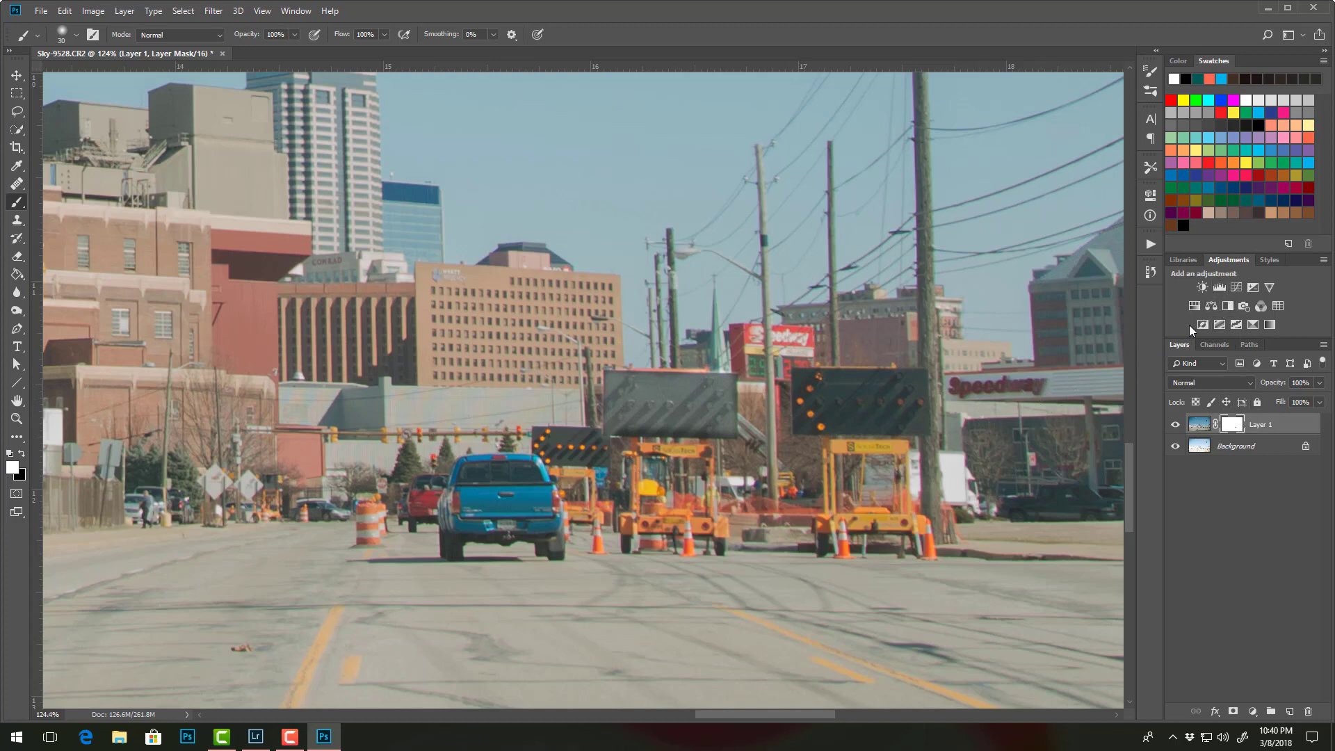
# Add a Curves adjustment layer above Layer 1 and raise the midpoint of its RGB curve slightly to brighten the photo
pyautogui.hotkey('ctrl', '-')
pyautogui.hotkey('ctrl', '-')
pyautogui.hotkey('ctrl', '-')
pyautogui.hotkey('ctrl', '-')
pyautogui.hotkey('ctrl', '-')
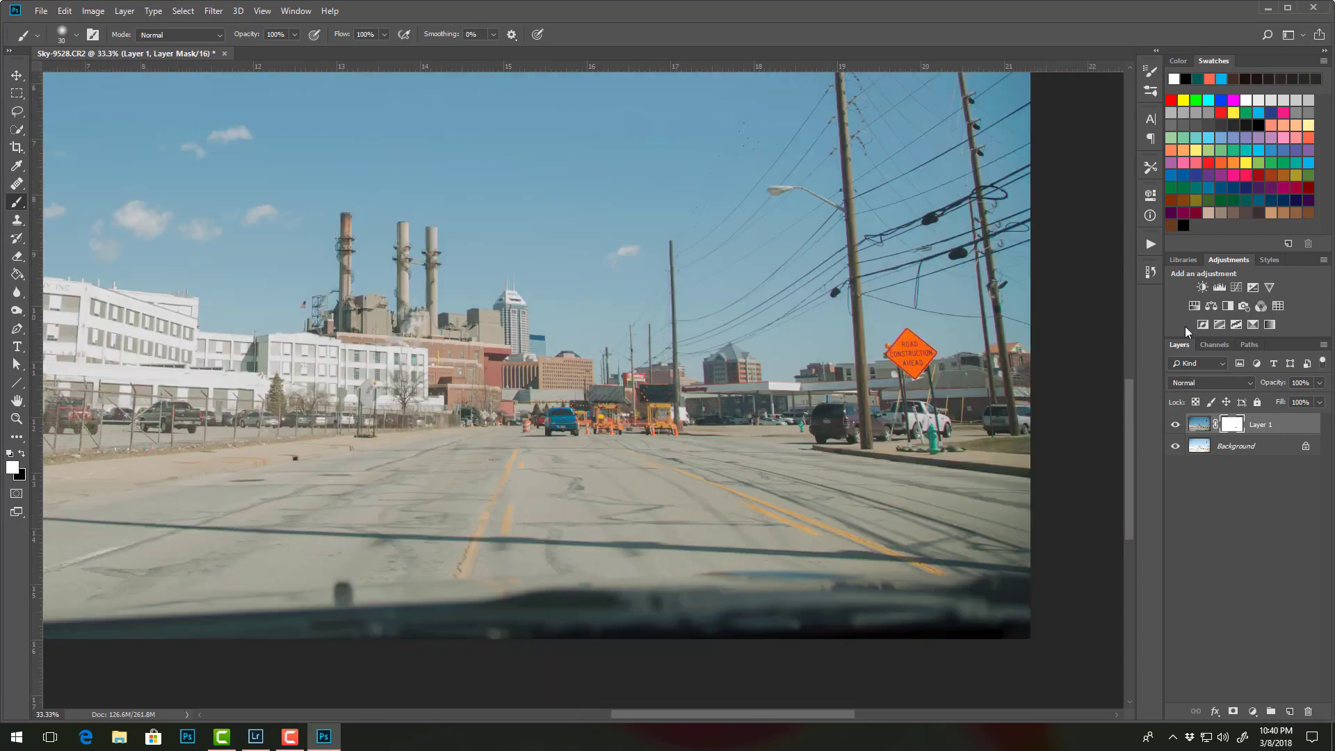
pyautogui.hotkey('ctrl', '0')
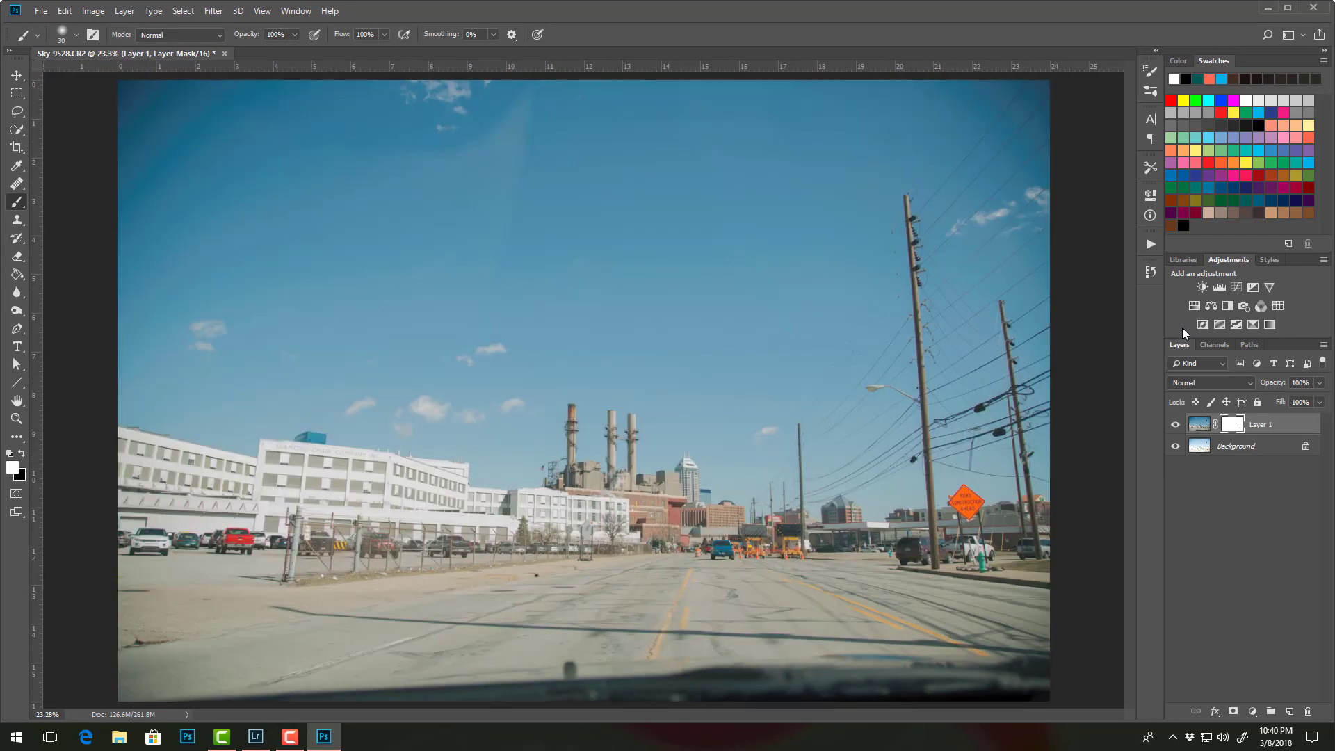
pyautogui.hotkey('ctrl', '-')
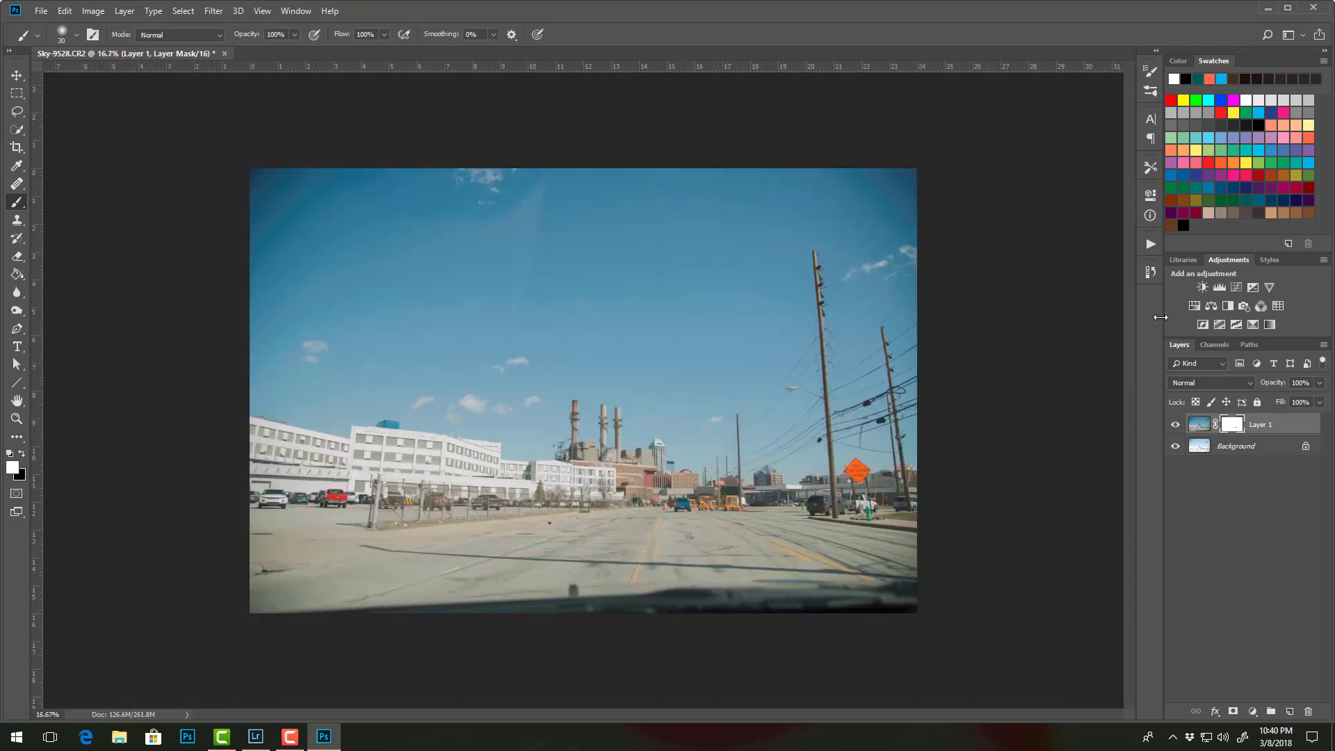
pyautogui.click(1237, 288)
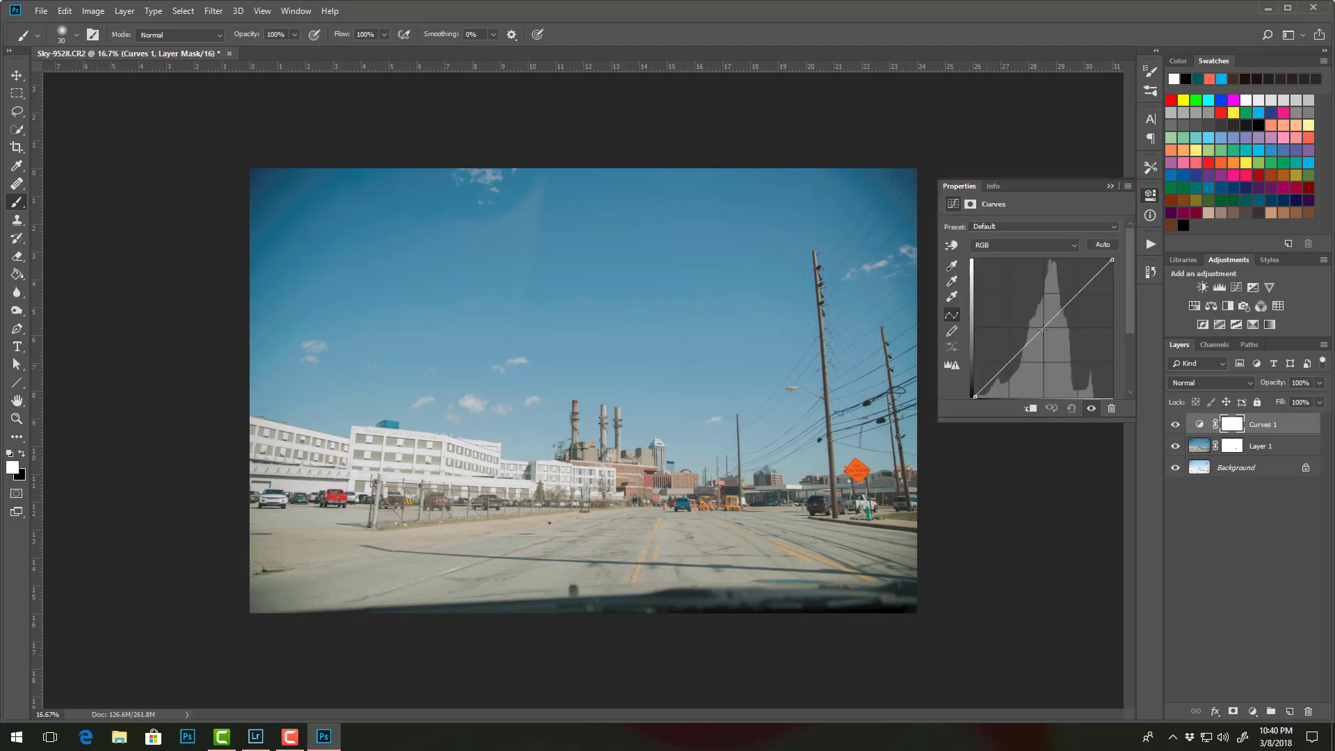
pyautogui.moveTo(1044, 325); pyautogui.dragTo(1040, 317)
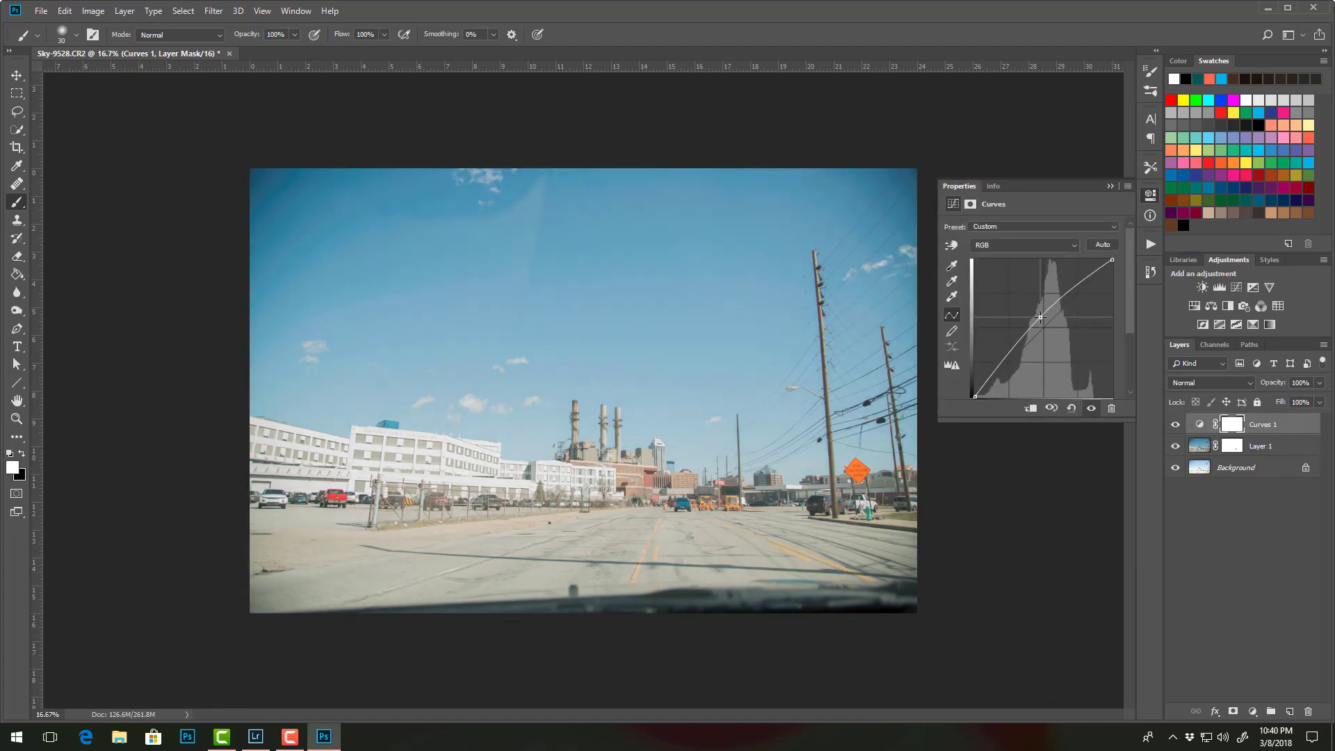
# Invert the Curves layer's mask to black and collapse its properties
pyautogui.click(1231, 424)
pyautogui.hotkey('ctrl', 'i')
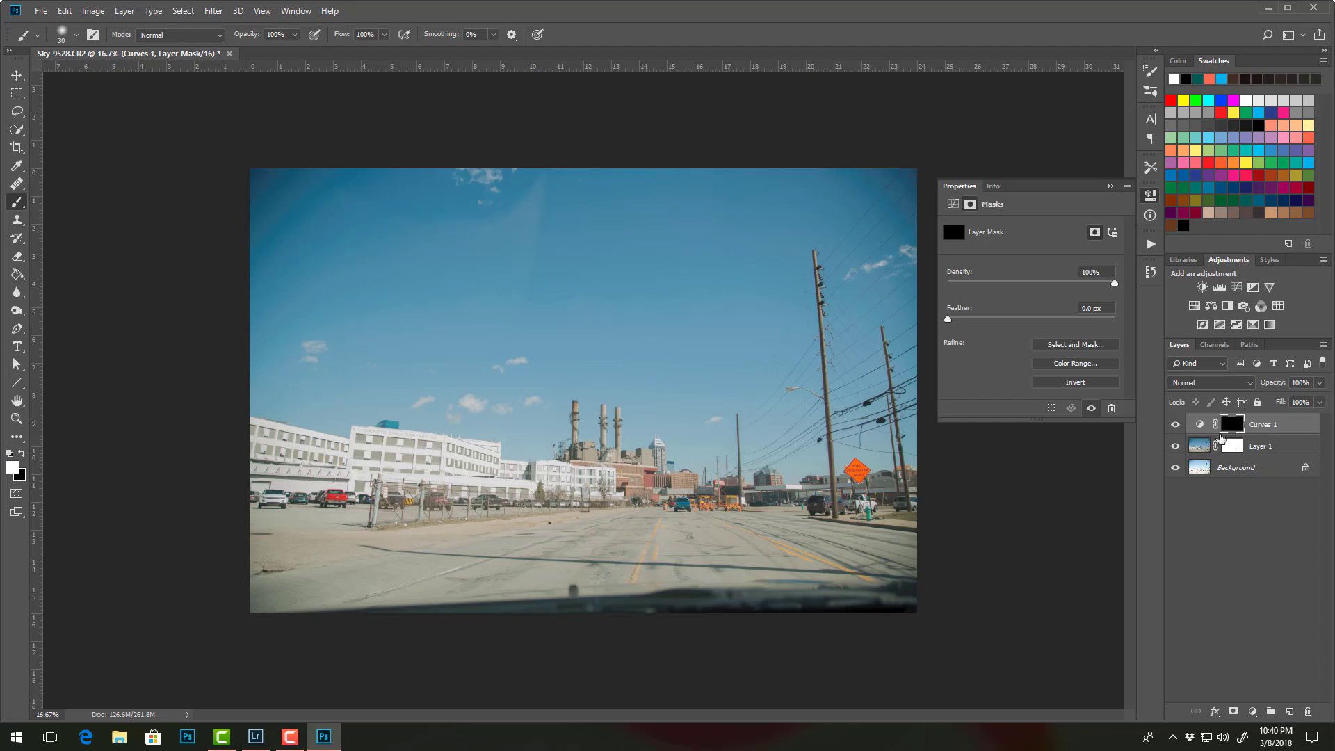
pyautogui.click(1111, 185)
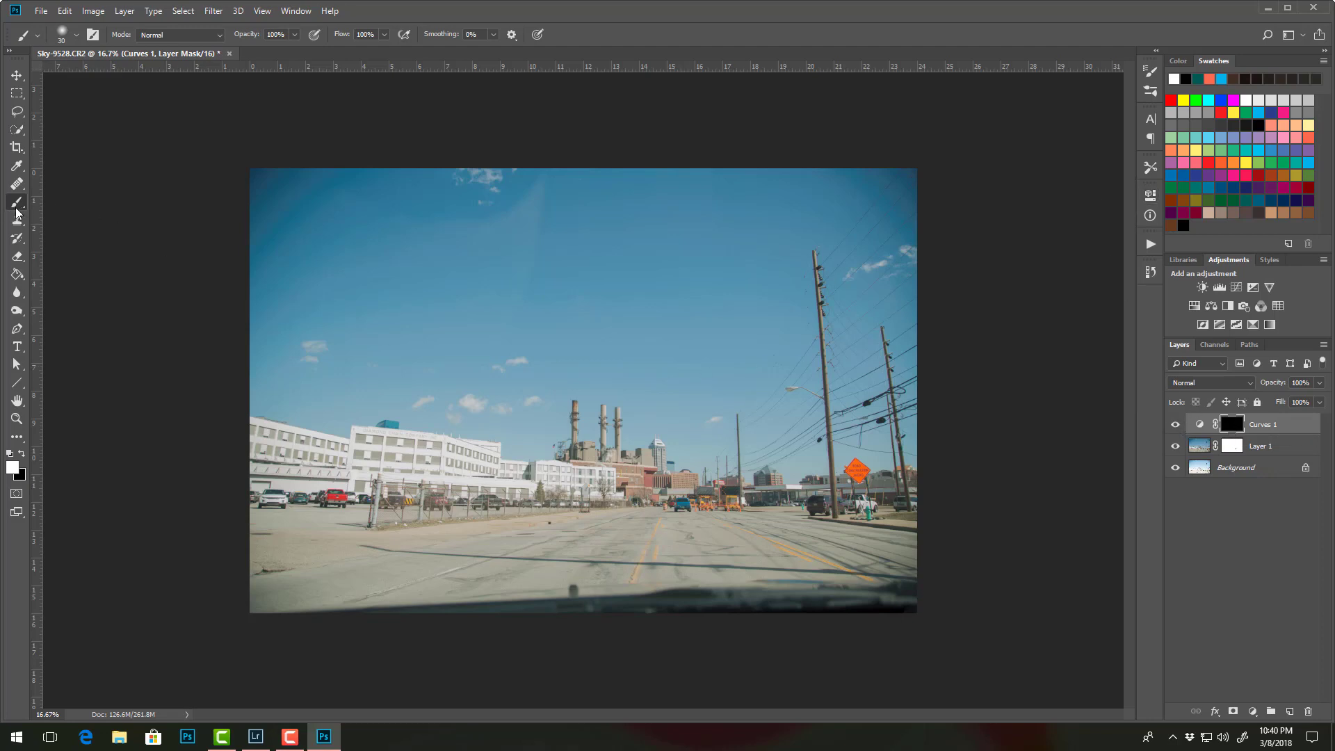
# Paint white with a 1000 px brush on the Curves mask over the central sky around the smokestacks and horizon
pyautogui.click(22, 454)
pyautogui.press(']')
pyautogui.press(']')
pyautogui.press(']')
pyautogui.press(']')
pyautogui.press(']')
pyautogui.press(']')
pyautogui.press(']')
pyautogui.press(']')
pyautogui.press(']')
pyautogui.press(']')
pyautogui.press(']')
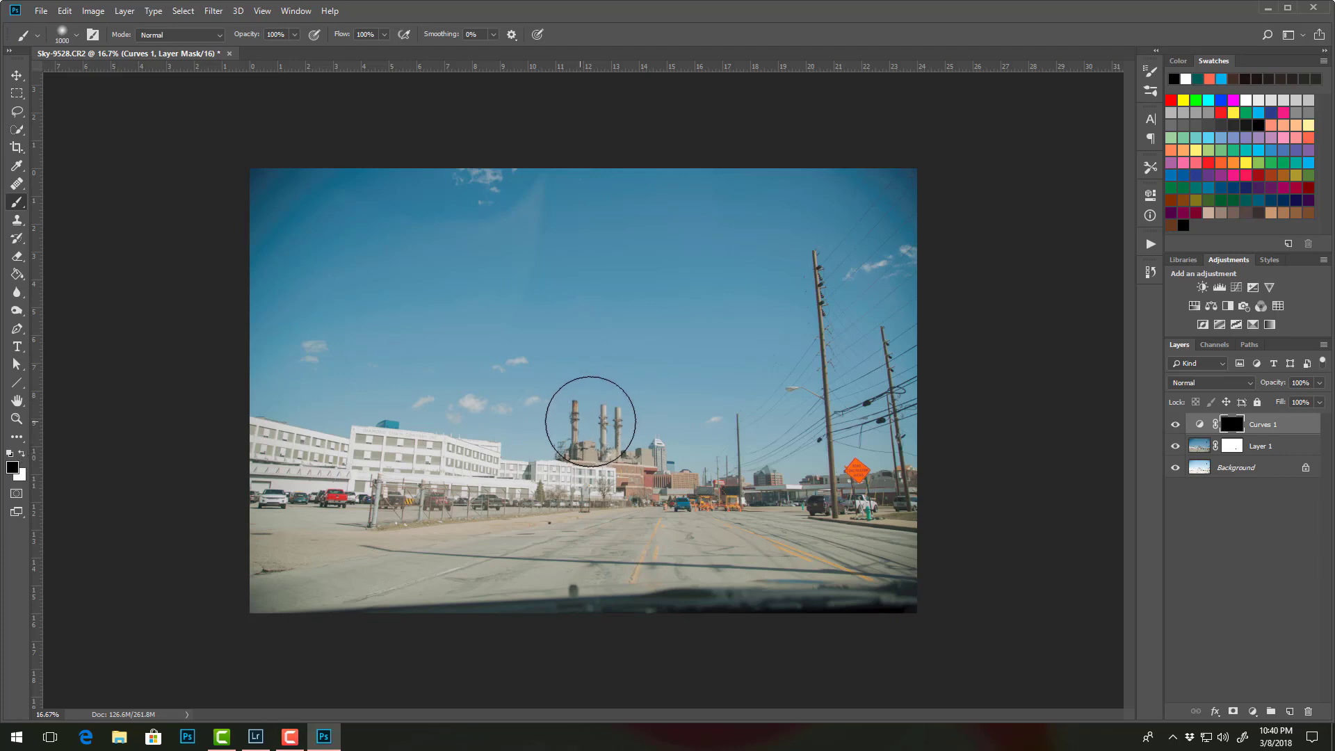
pyautogui.press('x')
pyautogui.moveTo(591, 429)
pyautogui.mouseDown()
pyautogui.moveTo(690, 390)
pyautogui.moveTo(683, 376)
pyautogui.moveTo(567, 387)
pyautogui.moveTo(727, 355)
pyautogui.moveTo(695, 381)
pyautogui.moveTo(711, 397)
pyautogui.moveTo(702, 410)
pyautogui.moveTo(663, 430)
pyautogui.moveTo(643, 466)
pyautogui.moveTo(675, 465)
pyautogui.moveTo(476, 462)
pyautogui.moveTo(717, 465)
pyautogui.moveTo(506, 477)
pyautogui.moveTo(496, 428)
pyautogui.moveTo(588, 349)
pyautogui.moveTo(513, 459)
pyautogui.moveTo(664, 483)
pyautogui.moveTo(614, 437)
pyautogui.moveTo(614, 392)
pyautogui.moveTo(1072, 403)
pyautogui.mouseUp()
# Add a second Curves adjustment layer on top and pull the midpoint of its RGB curve down to darken the photo
pyautogui.click(1198, 424)
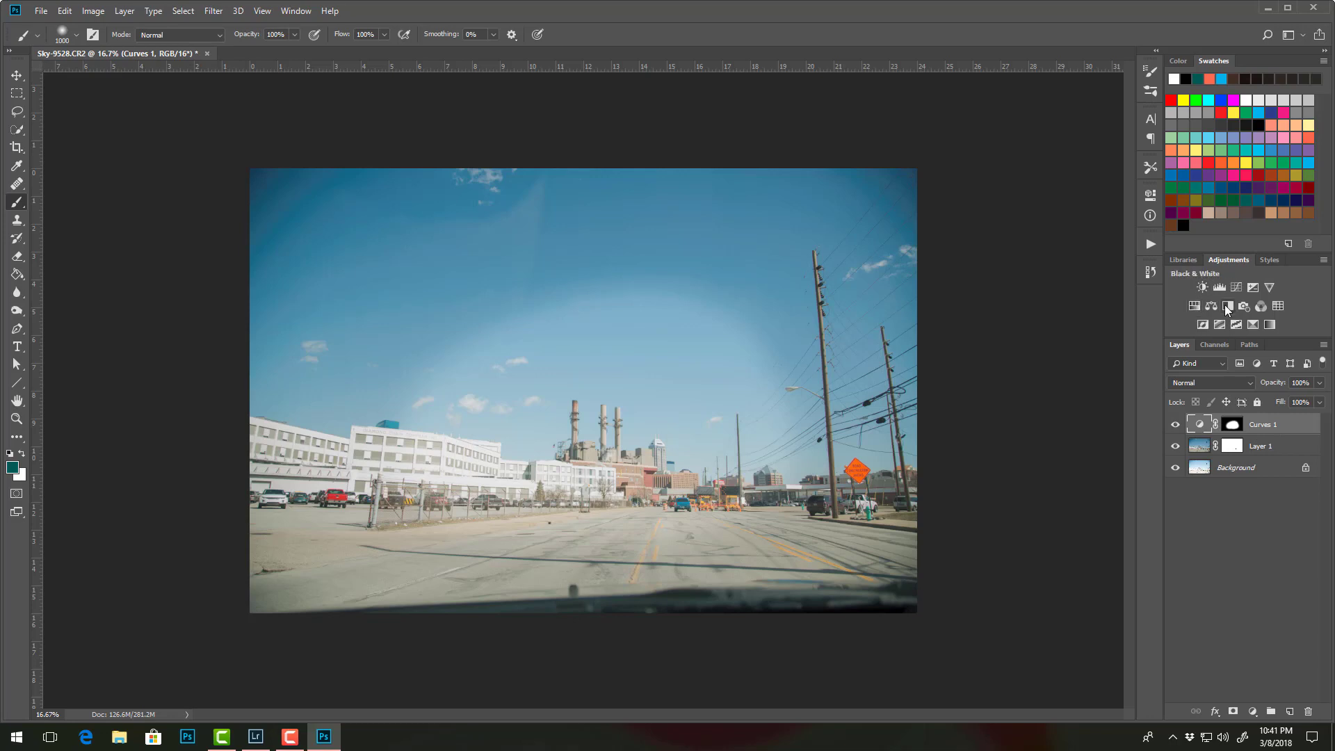
pyautogui.click(1234, 288)
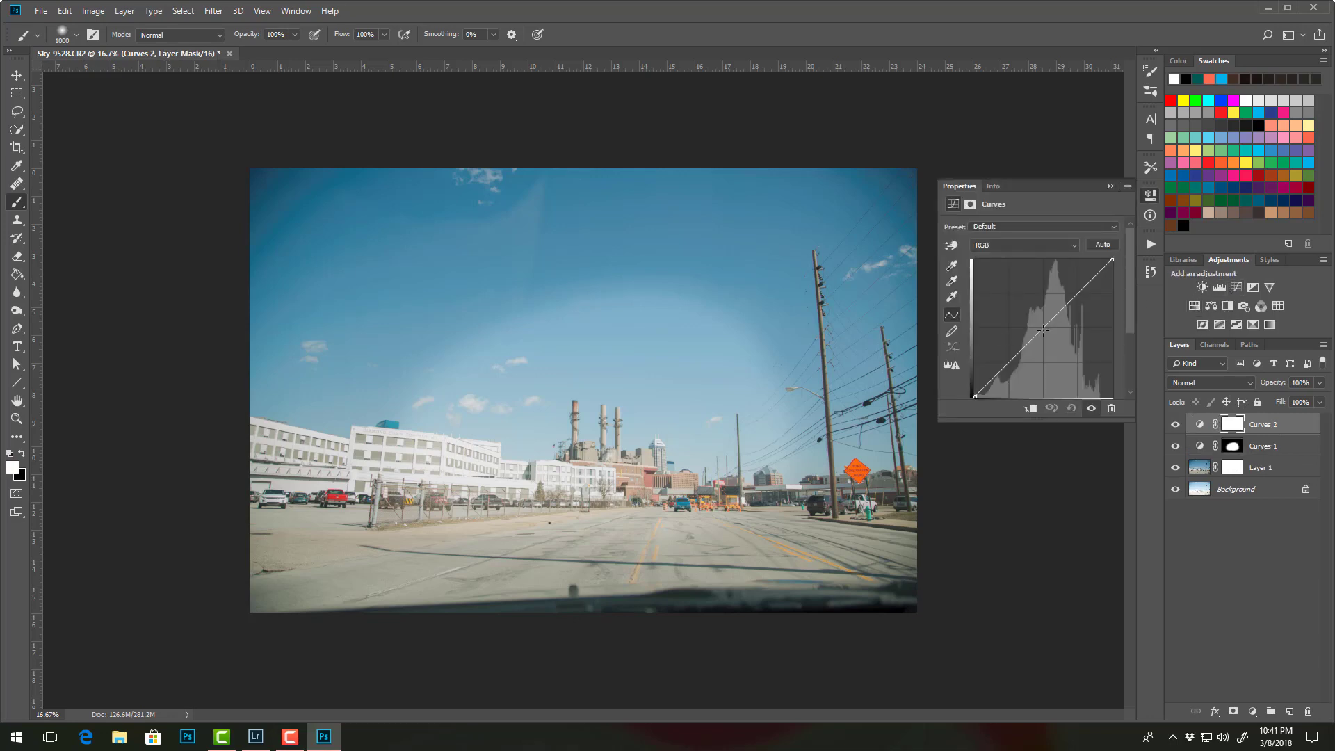
pyautogui.moveTo(1043, 331); pyautogui.dragTo(1050, 344)
pyautogui.click(1110, 186)
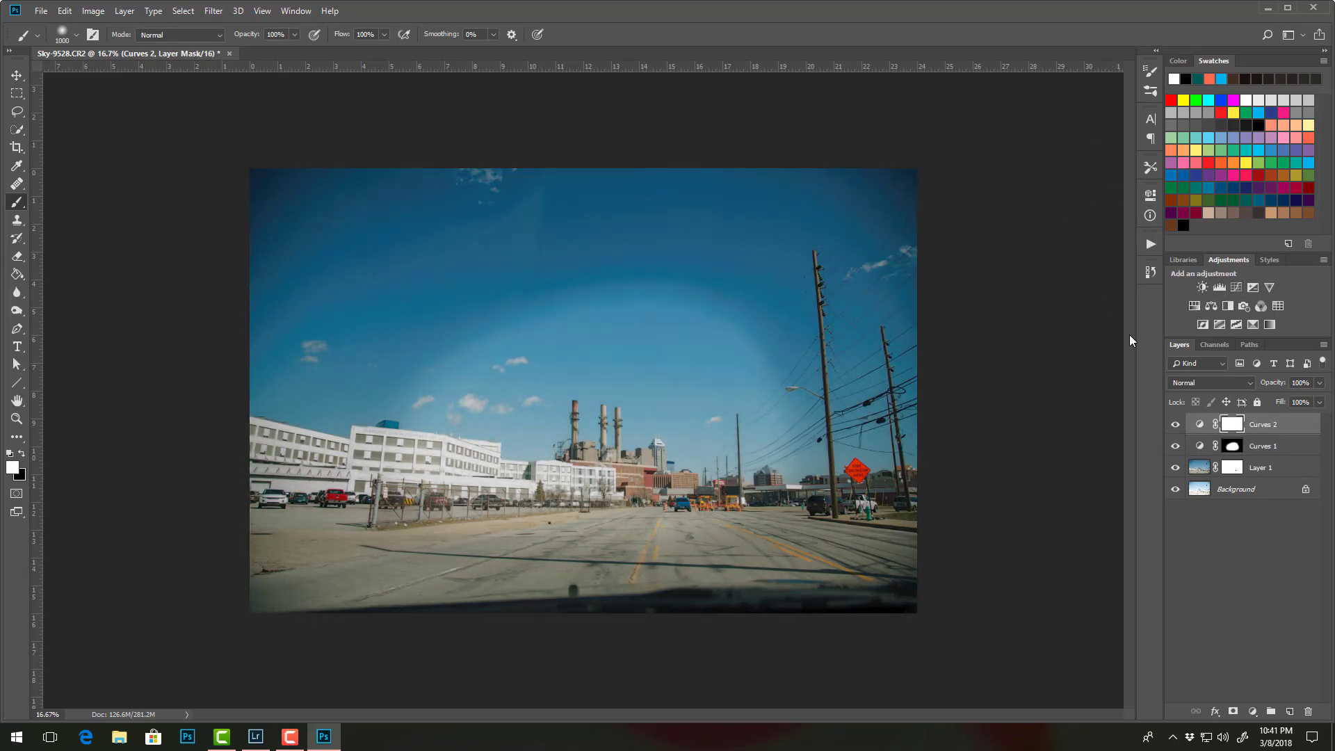
# Invert the Curves 2 mask to black and paint white over the central sky, buildings and road, checking the mask on its own
pyautogui.hotkey('ctrl', 'w')
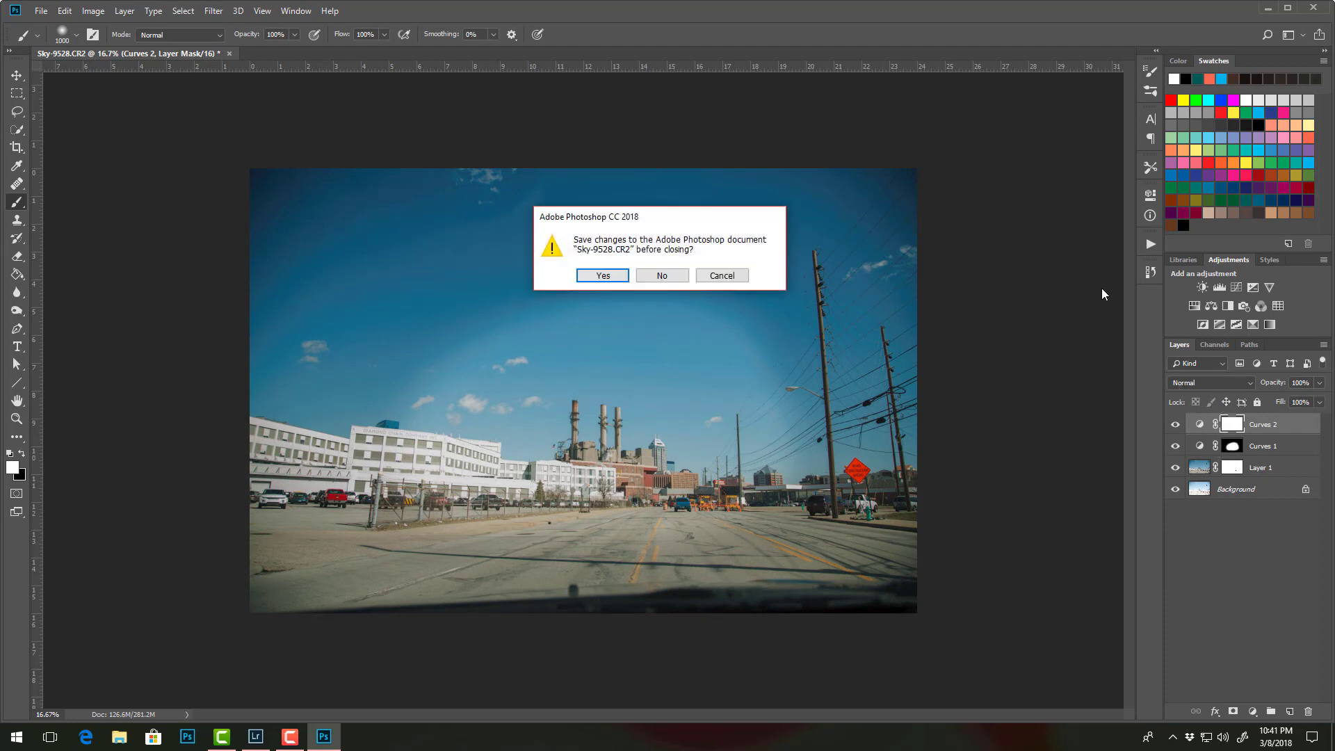
pyautogui.click(704, 277)
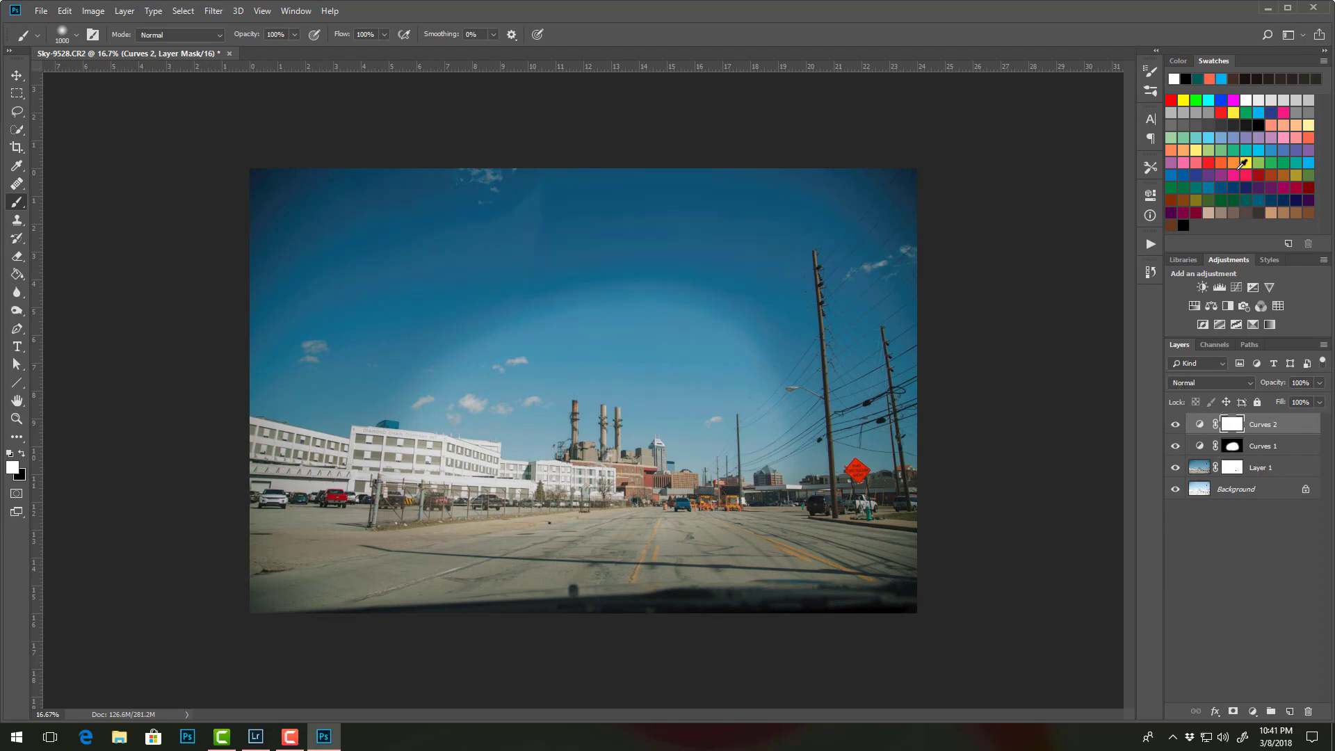
pyautogui.hotkey('ctrl', 'i')
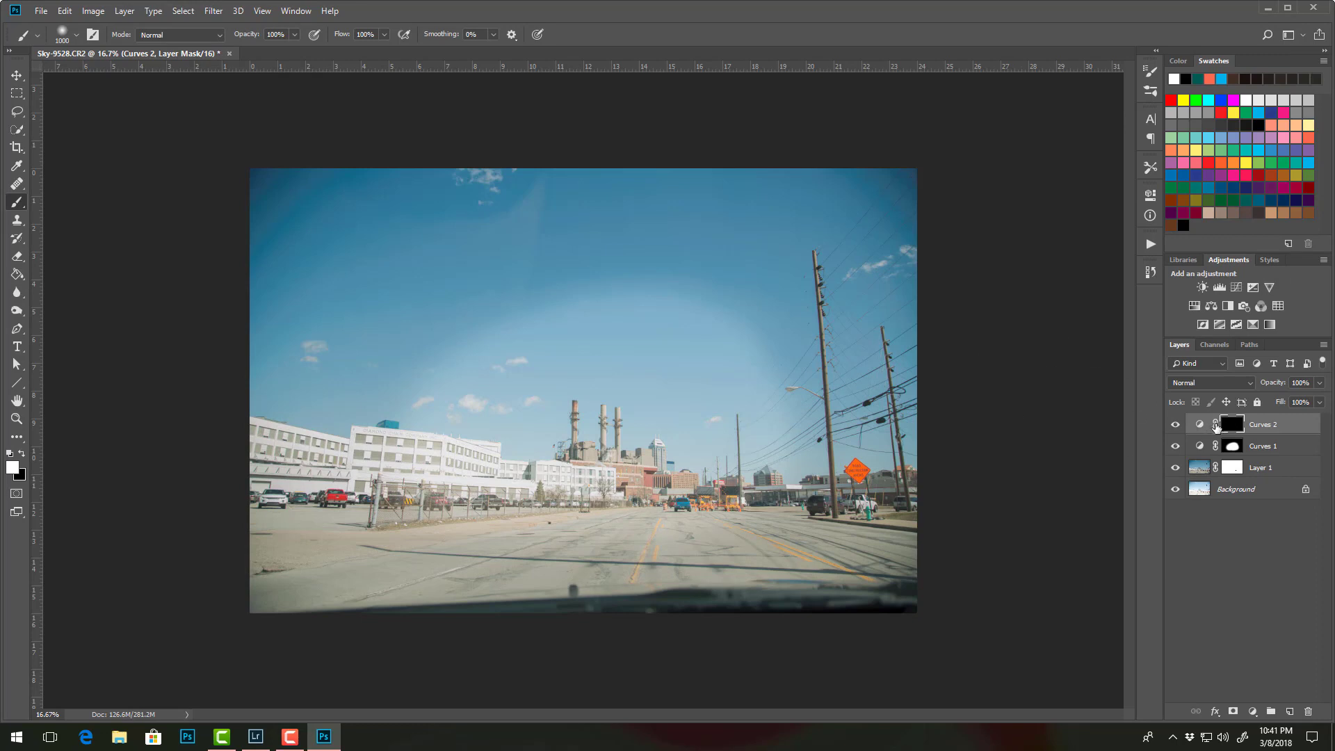
pyautogui.moveTo(531, 366)
pyautogui.mouseDown()
pyautogui.moveTo(607, 347)
pyautogui.moveTo(719, 394)
pyautogui.moveTo(687, 432)
pyautogui.moveTo(599, 451)
pyautogui.moveTo(520, 446)
pyautogui.moveTo(538, 397)
pyautogui.moveTo(660, 346)
pyautogui.moveTo(694, 446)
pyautogui.moveTo(732, 391)
pyautogui.moveTo(625, 479)
pyautogui.moveTo(484, 514)
pyautogui.moveTo(522, 315)
pyautogui.moveTo(728, 385)
pyautogui.moveTo(594, 507)
pyautogui.moveTo(415, 391)
pyautogui.moveTo(721, 404)
pyautogui.moveTo(542, 497)
pyautogui.moveTo(735, 456)
pyautogui.mouseUp()
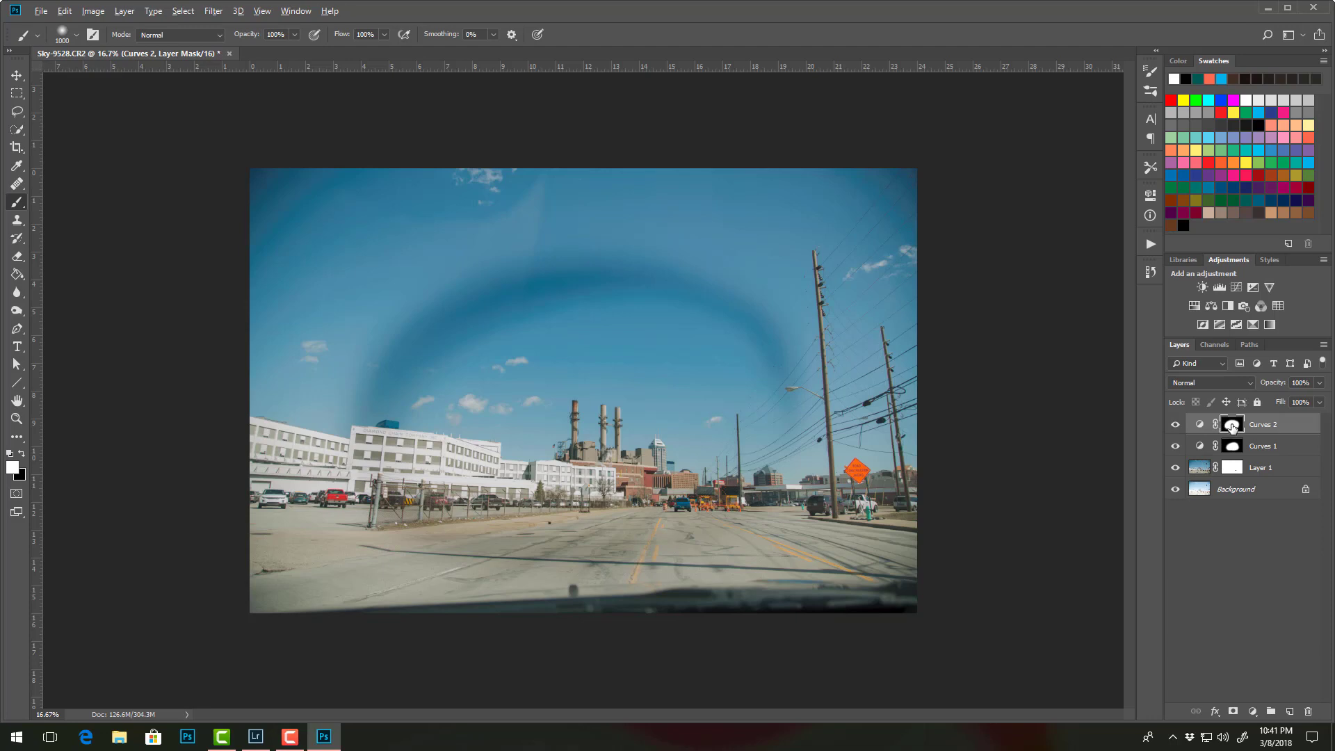
pyautogui.keyDown('alt'); pyautogui.click(1232, 426); pyautogui.keyUp('alt')
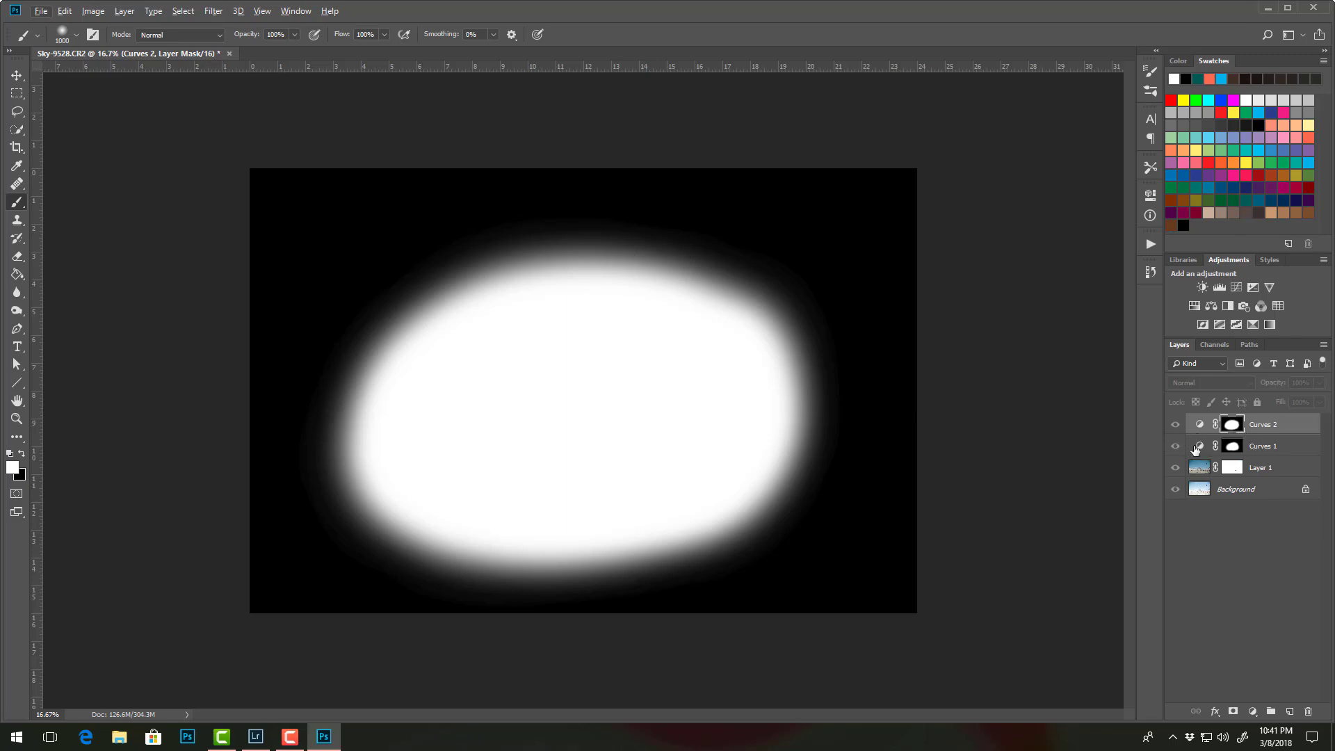
pyautogui.keyDown('alt'); pyautogui.click(1231, 425); pyautogui.keyUp('alt')
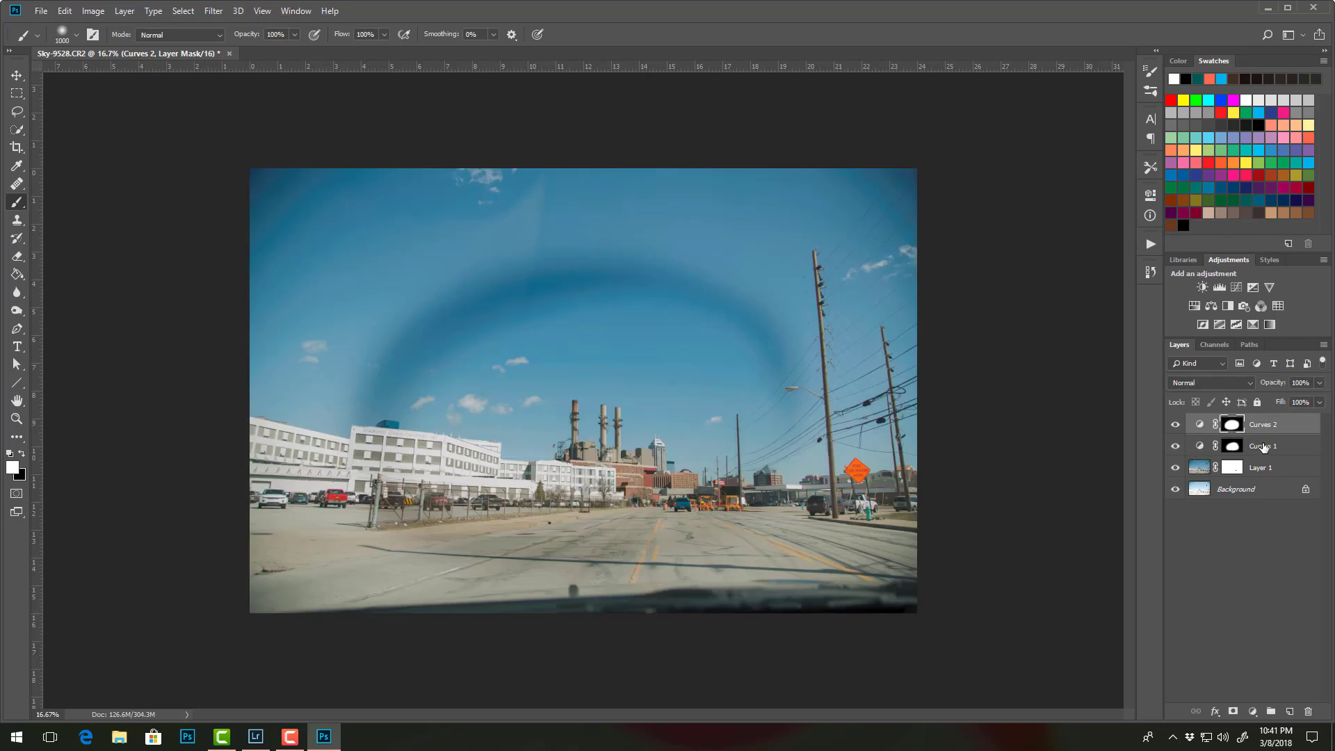
# Delete both the Curves 1 and Curves 2 adjustment layers
pyautogui.click(1266, 447)
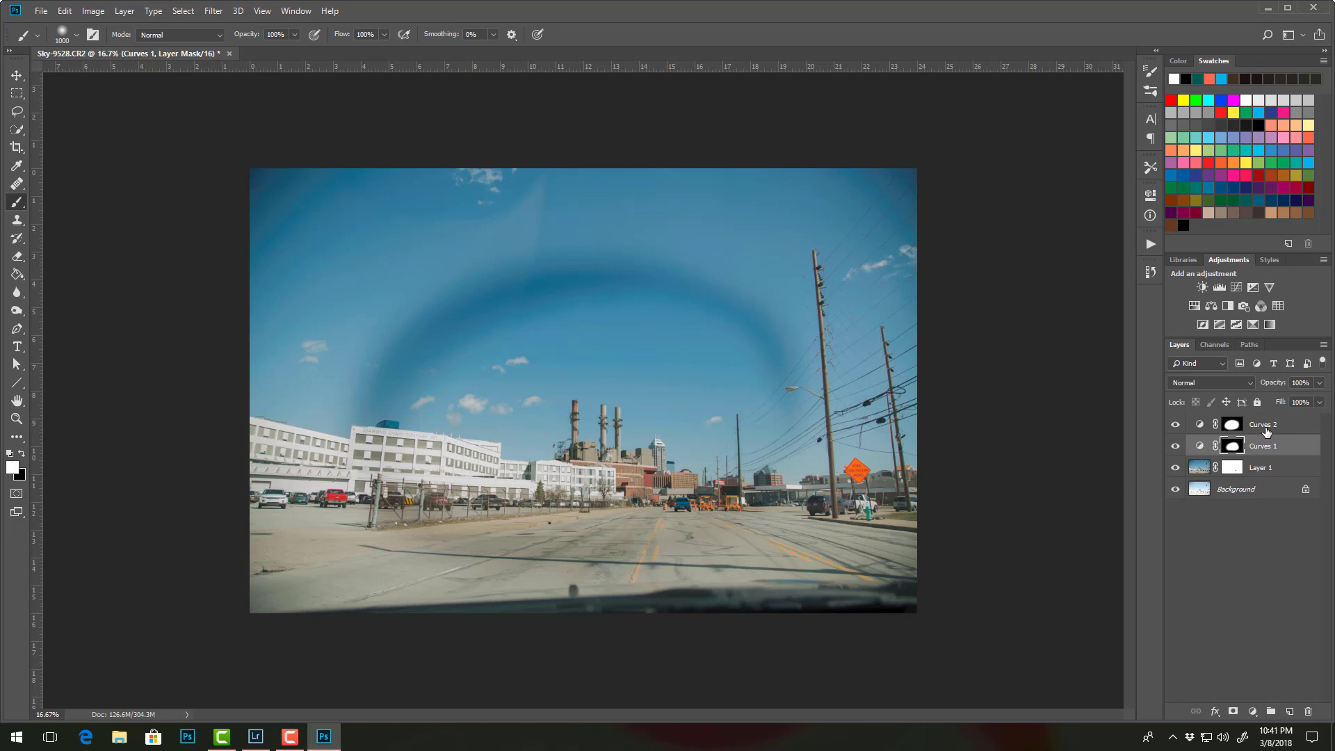
pyautogui.keyDown('shift'); pyautogui.click(1267, 431); pyautogui.keyUp('shift')
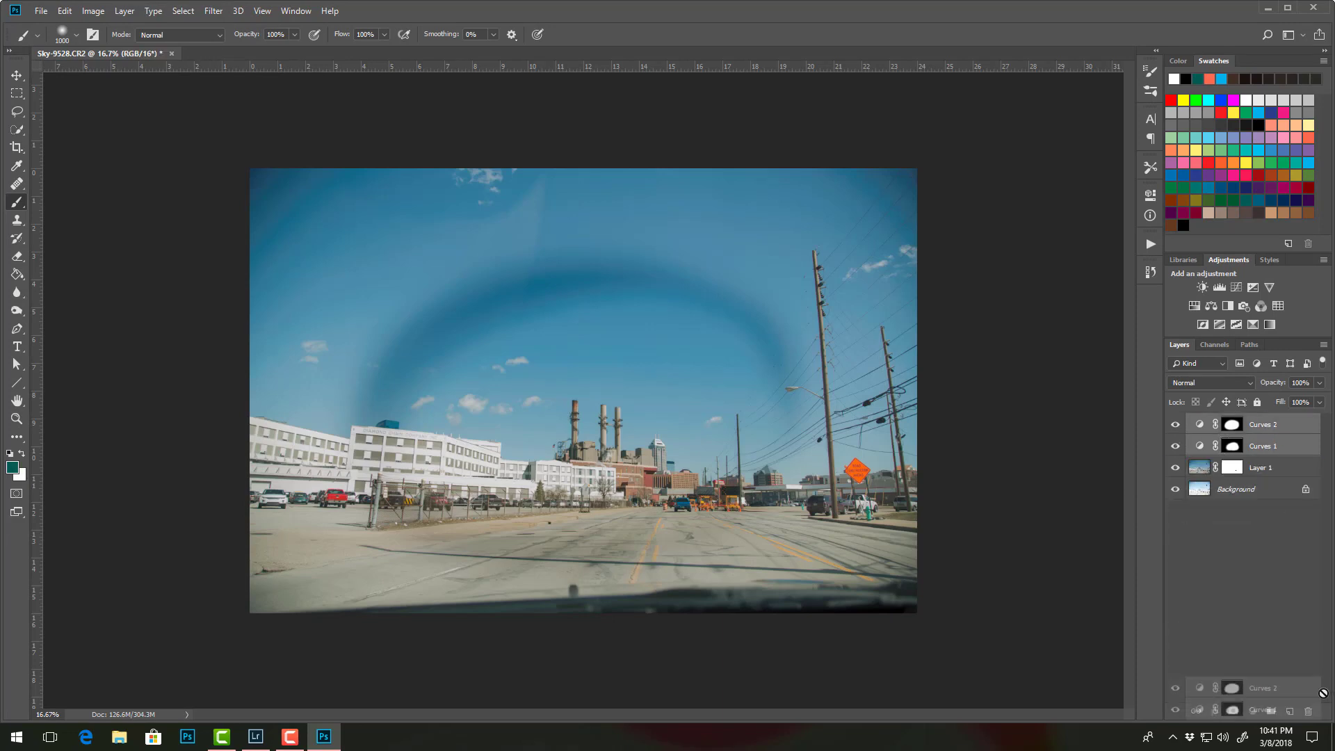
pyautogui.click(1306, 711)
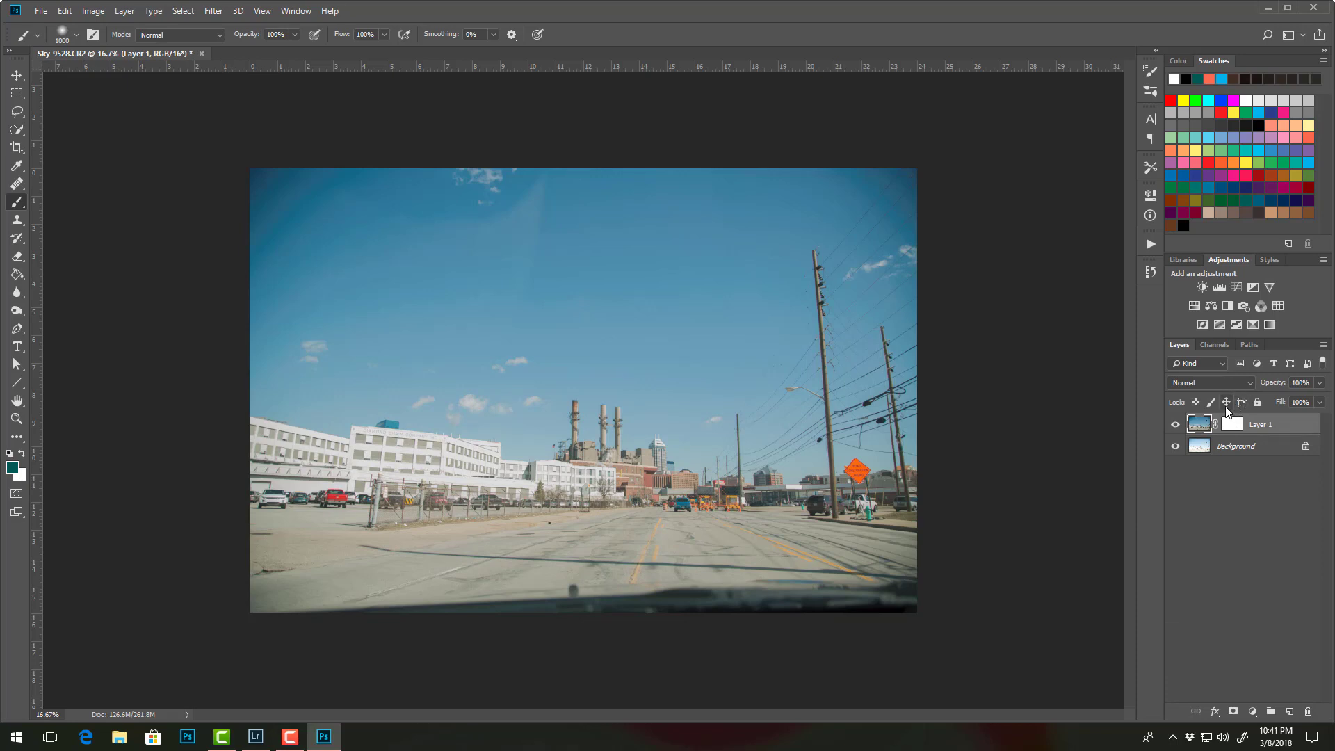
# Load the RGB channel's luminosity as a selection, add a new layer masked with it above Layer 1, and view the mask
pyautogui.click(1214, 345)
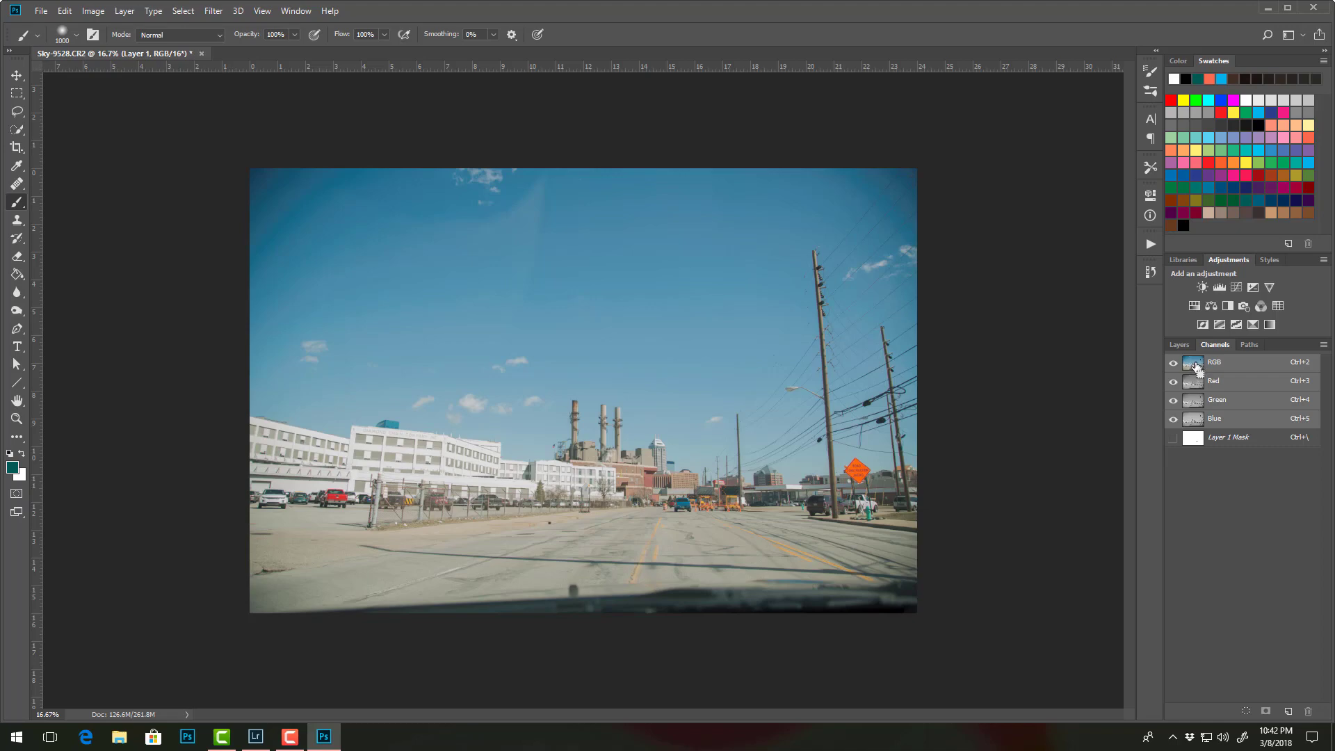
pyautogui.keyDown('ctrl'); pyautogui.click(1193, 363); pyautogui.keyUp('ctrl')
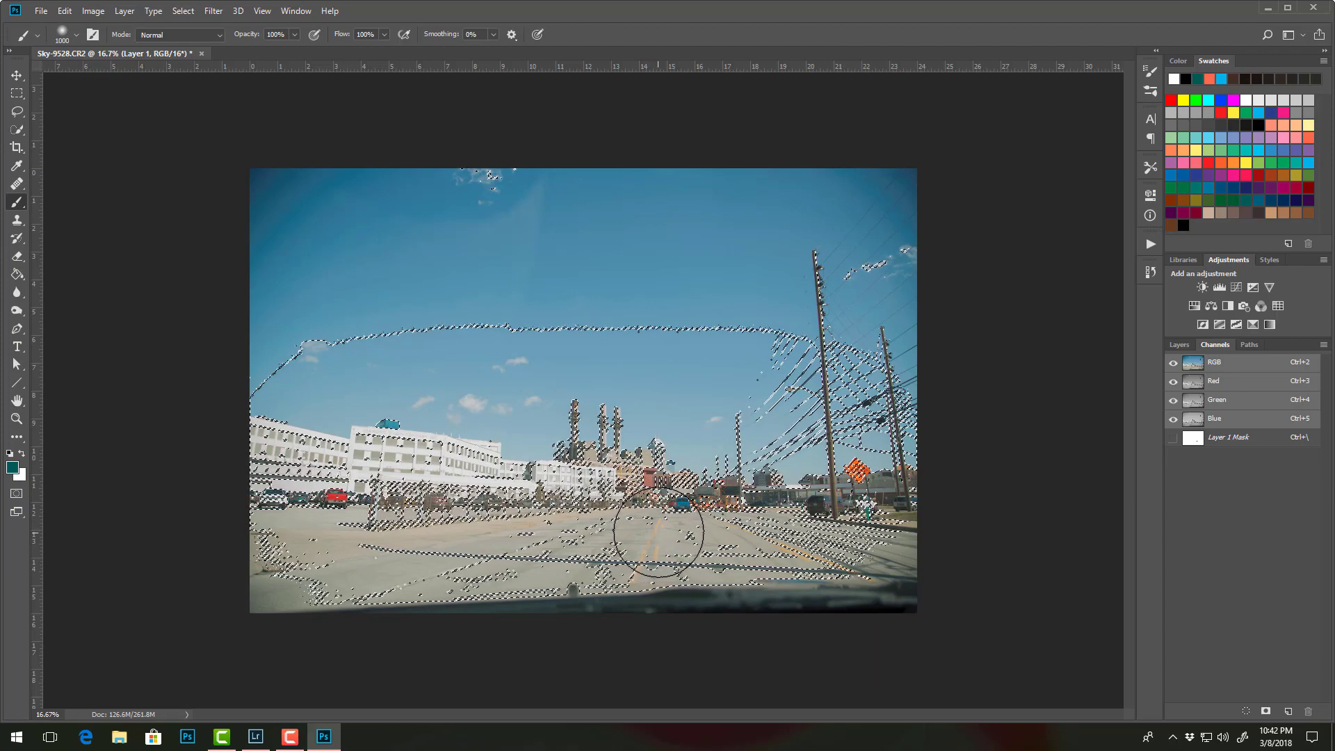
pyautogui.click(1180, 345)
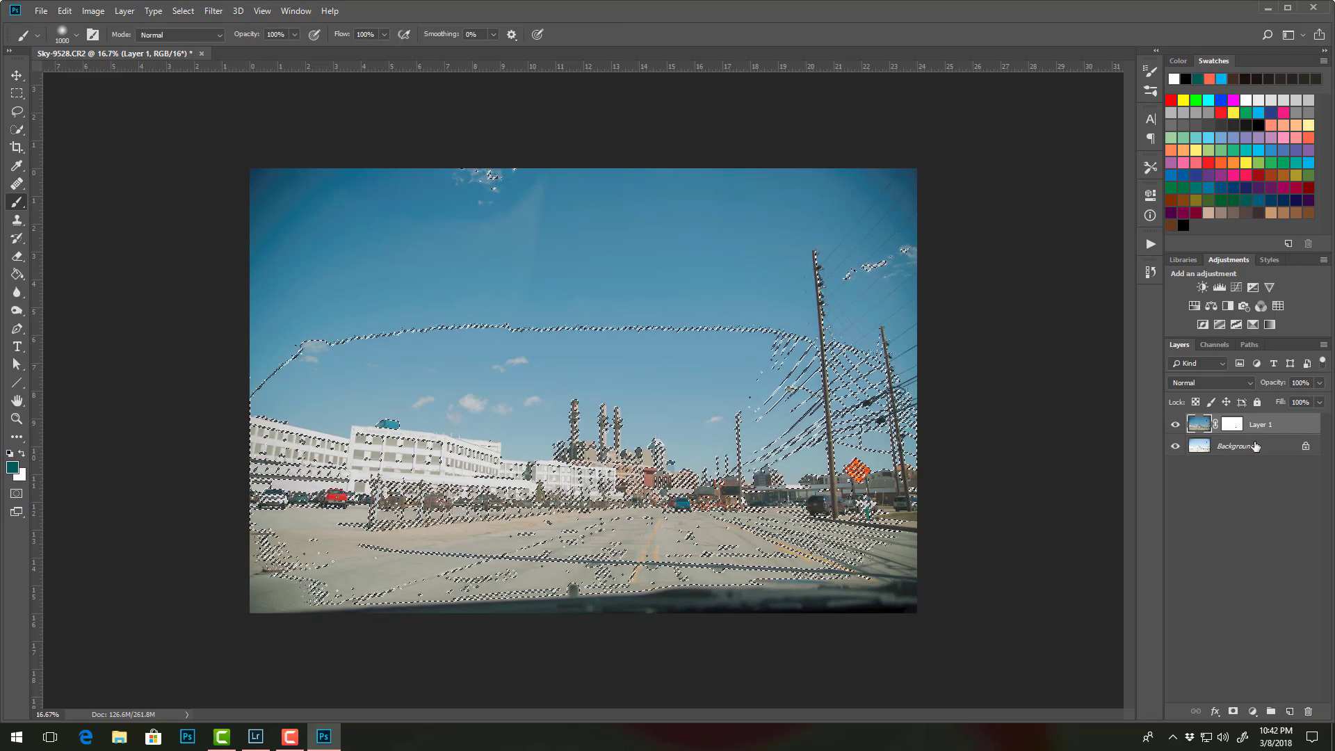
pyautogui.click(1290, 712)
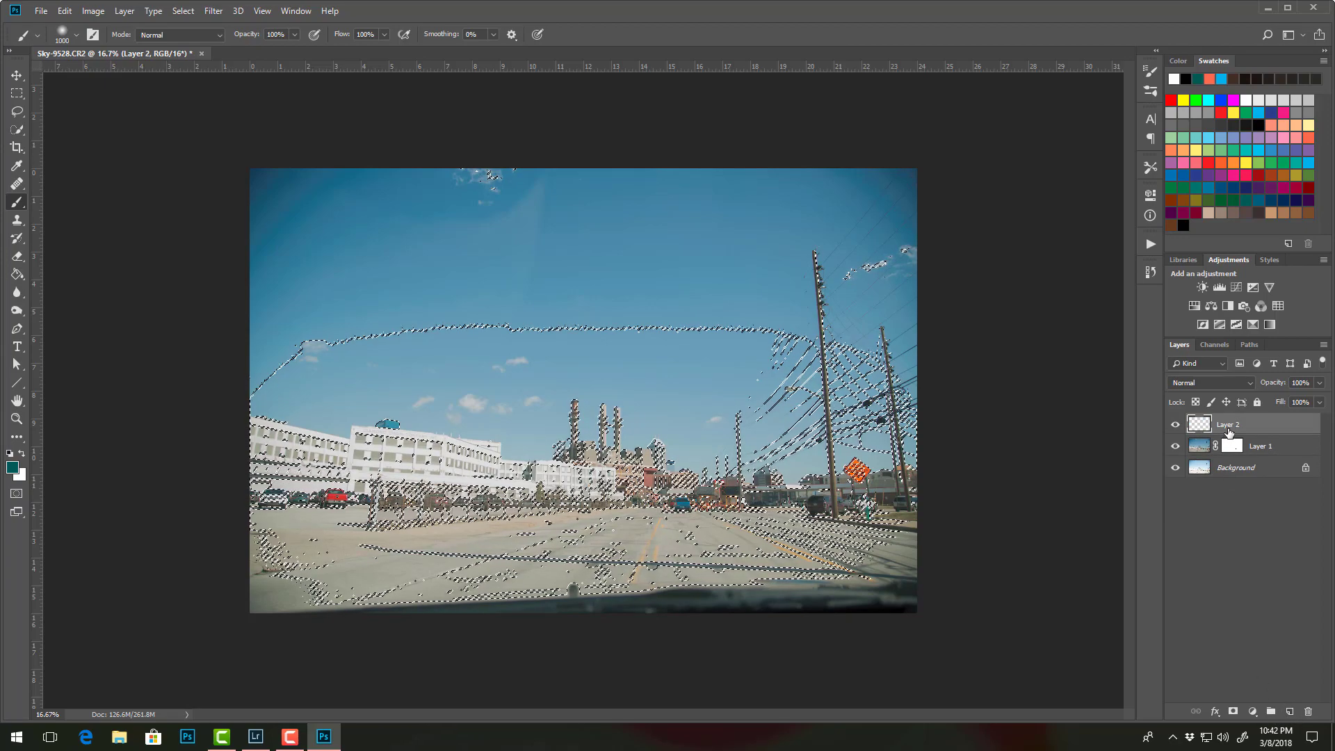
pyautogui.click(1233, 711)
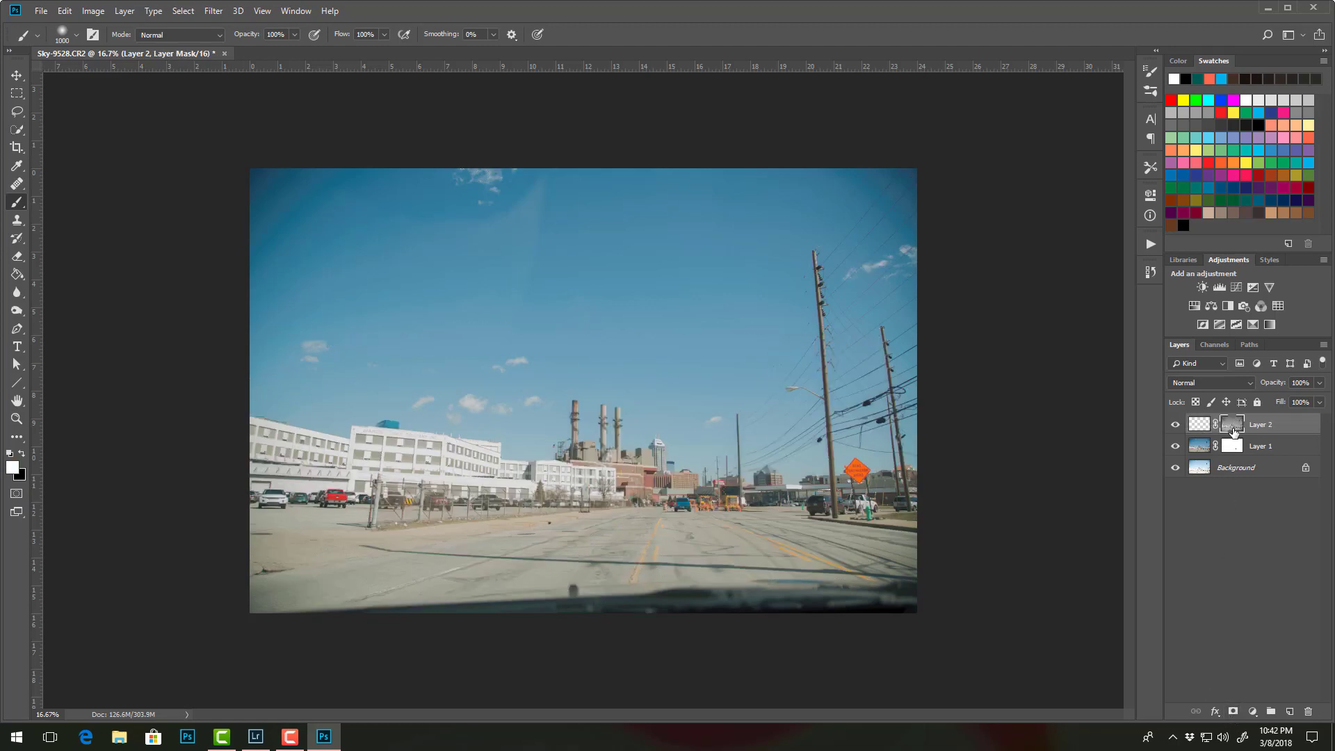
pyautogui.keyDown('alt'); pyautogui.click(1234, 428); pyautogui.keyUp('alt')
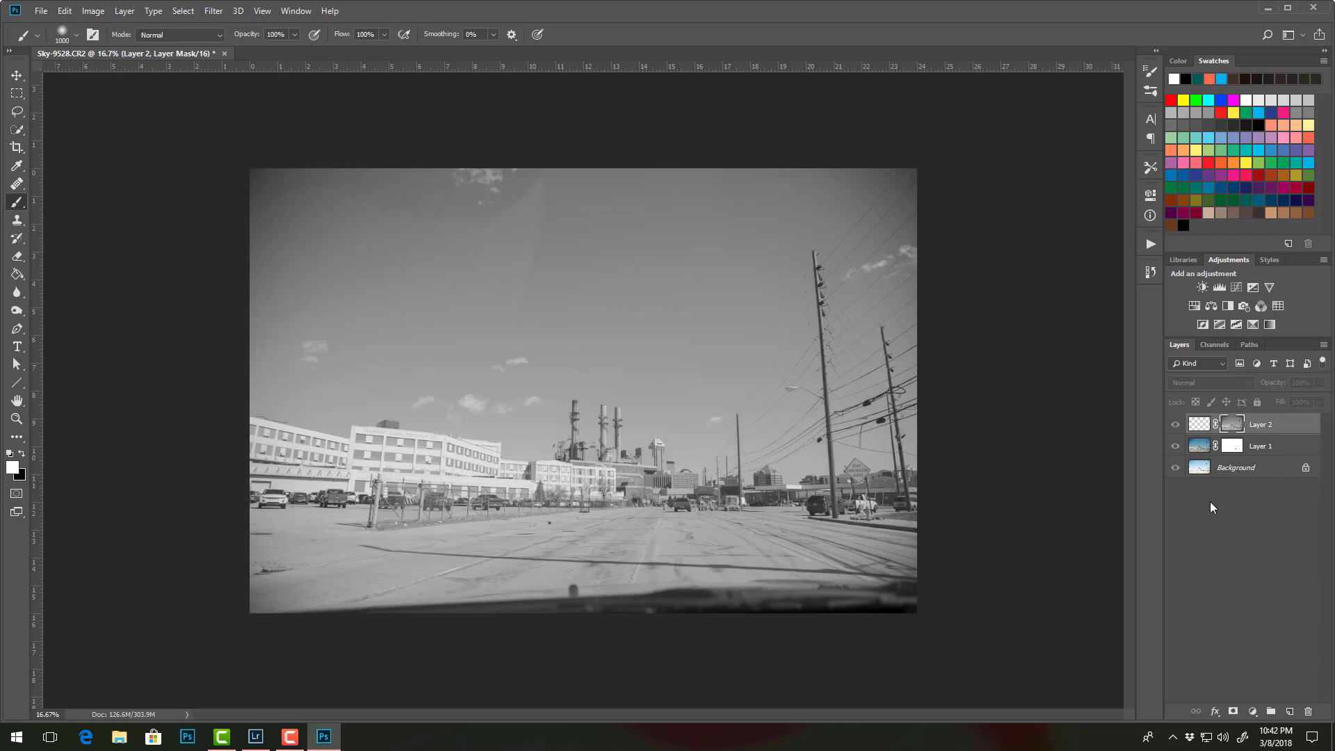
# Fill Layer 2 with a dark green swatch, set its blending mode to Soft Light, and compare the photo with and without it
pyautogui.click(1199, 430)
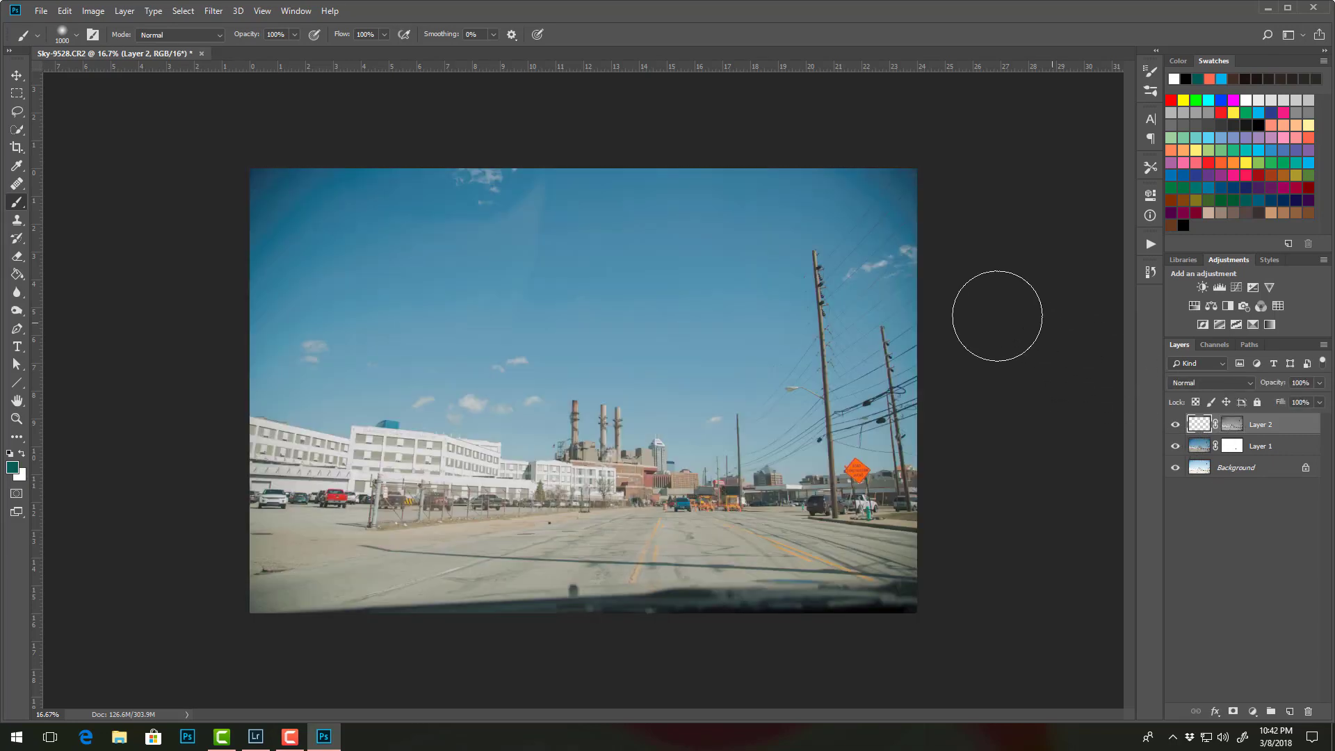
pyautogui.click(17, 275)
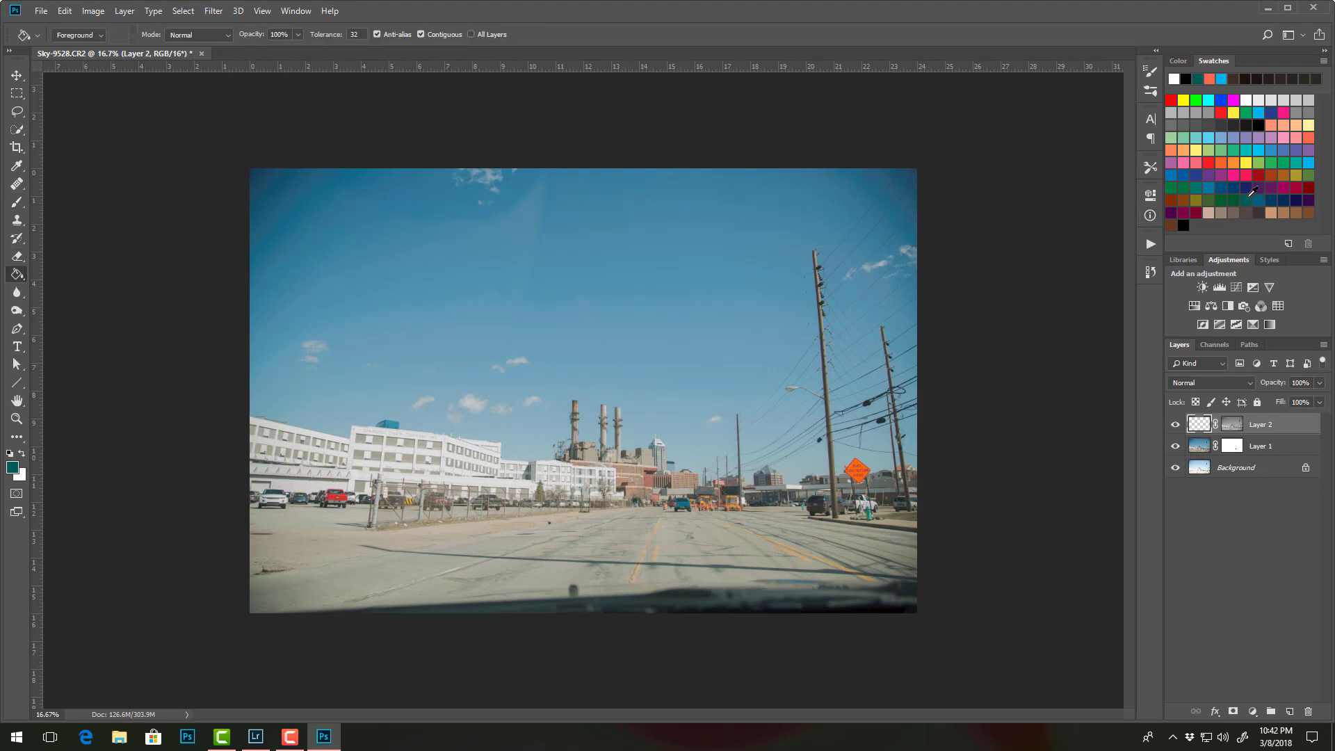
pyautogui.click(1241, 195)
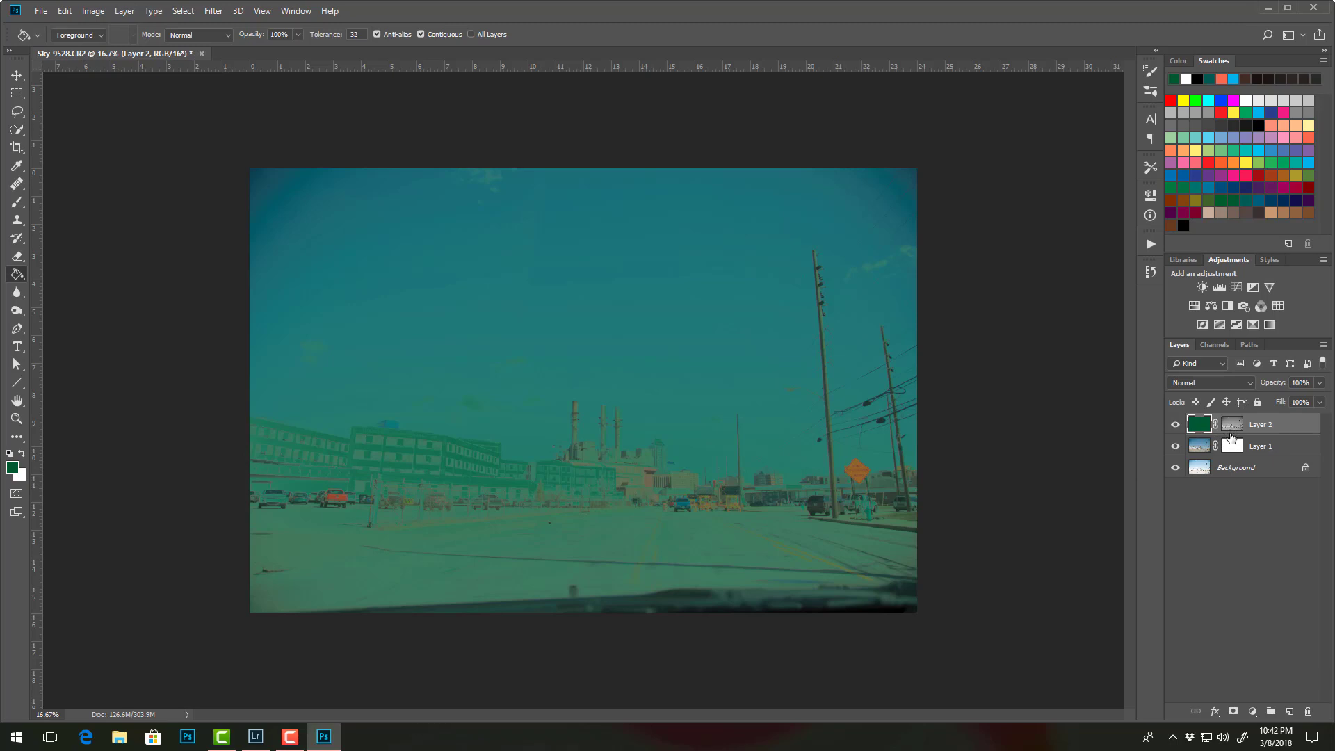
pyautogui.click(1214, 382)
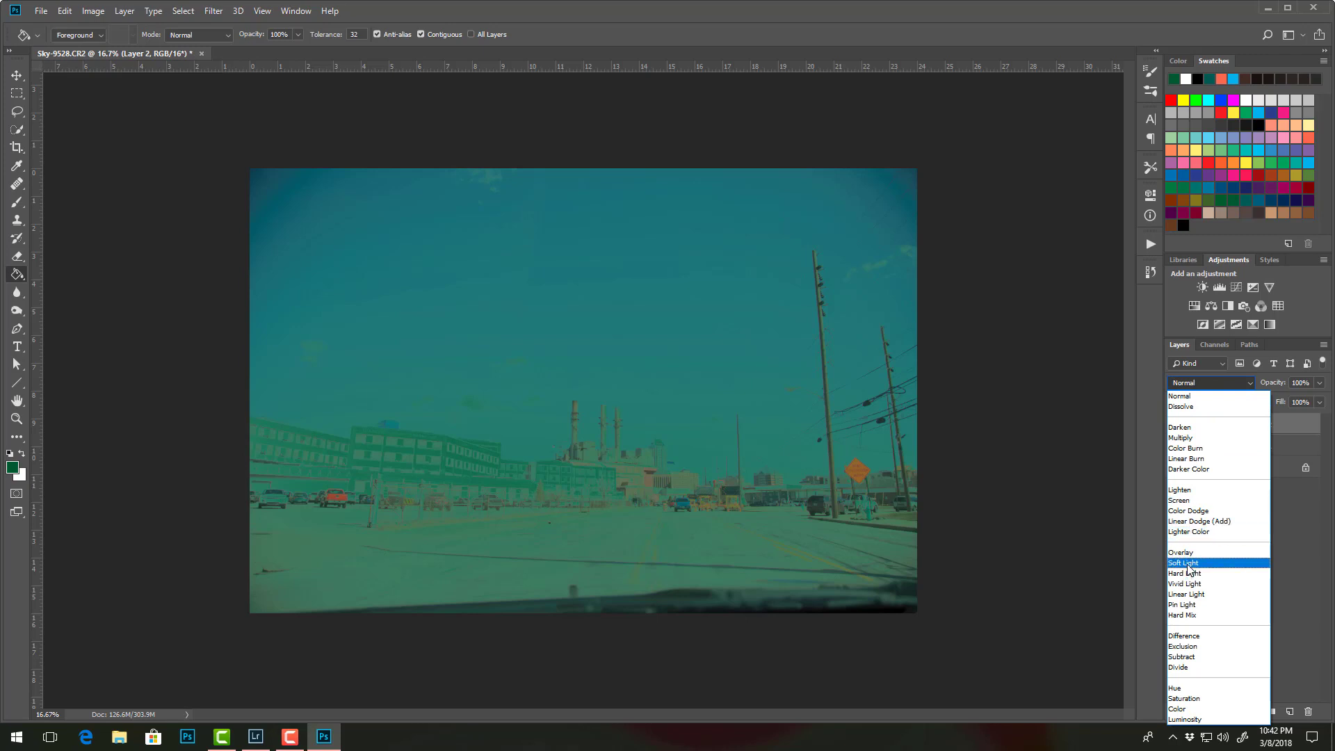
pyautogui.click(1188, 563)
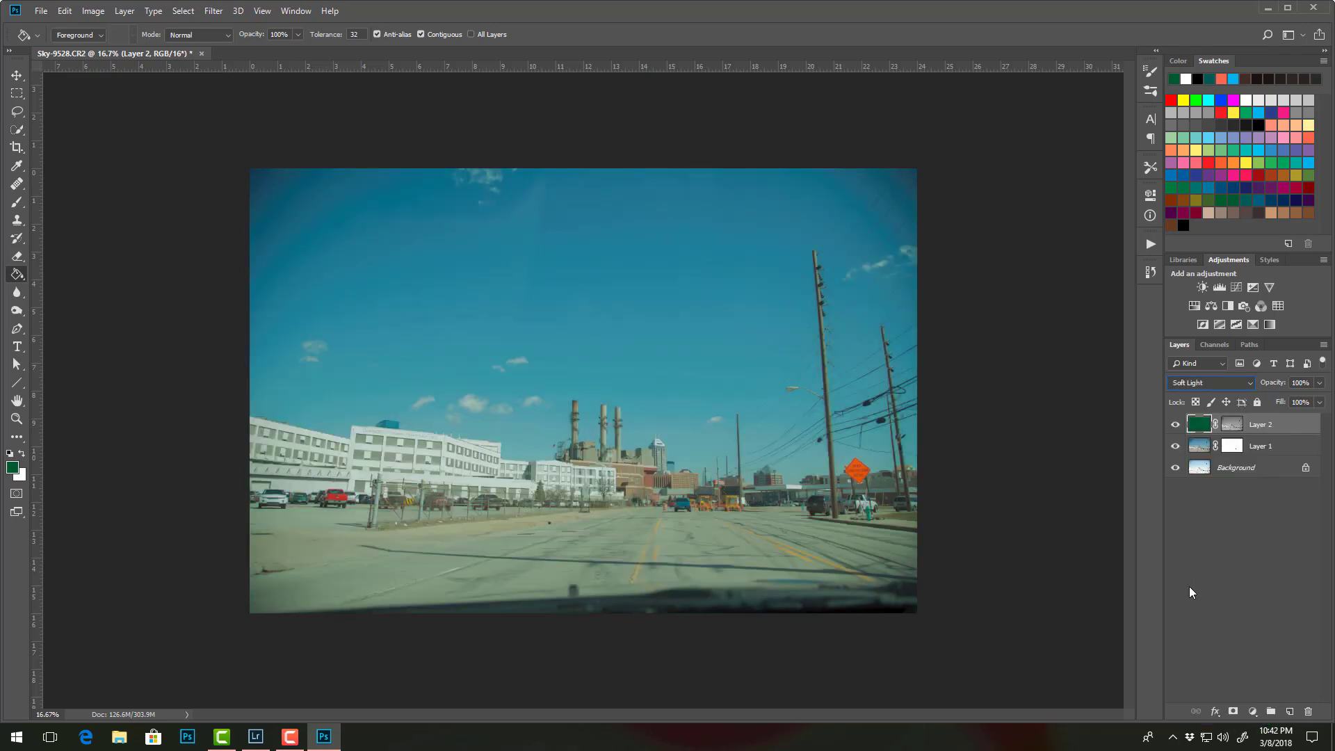
pyautogui.click(1175, 430)
pyautogui.click(1177, 429)
pyautogui.click(1175, 424)
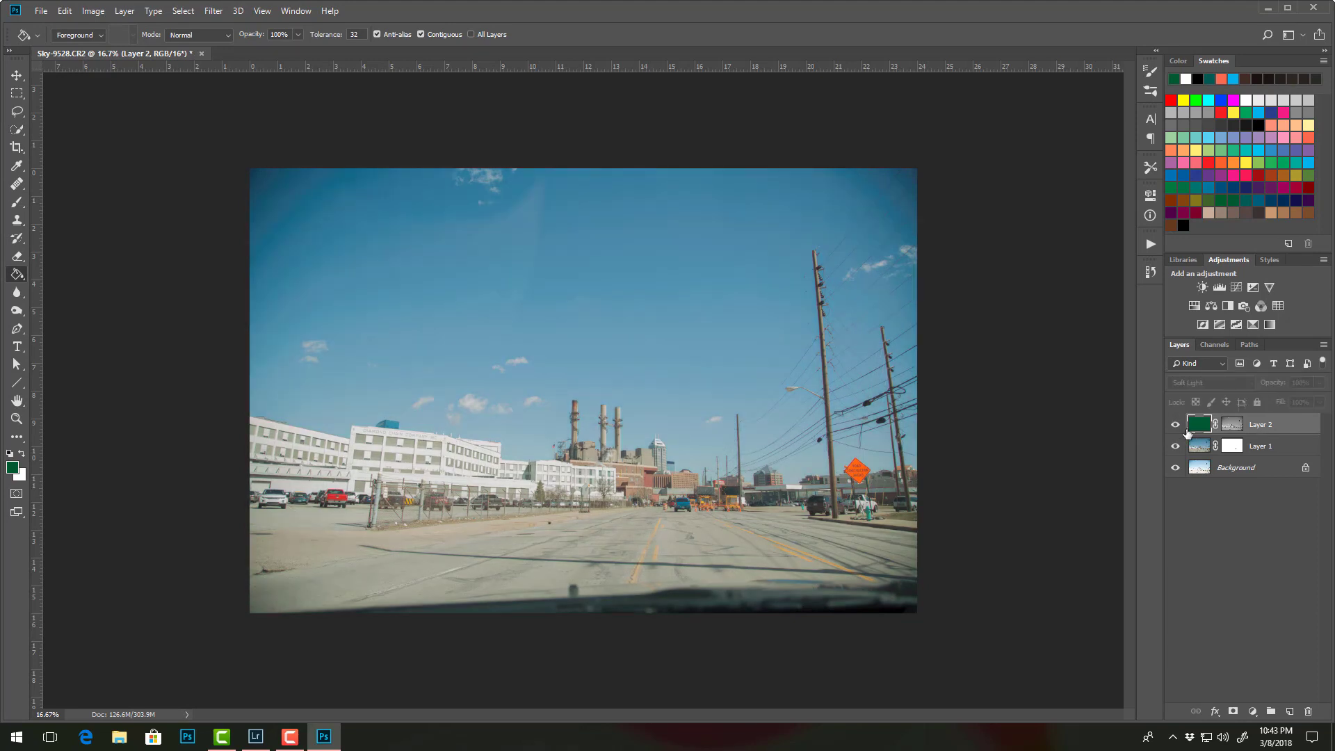
pyautogui.click(1177, 426)
# Load the RGB channel's luminosity again, add a new top layer with an inverted mask made from that selection, and view the mask
pyautogui.click(1239, 426)
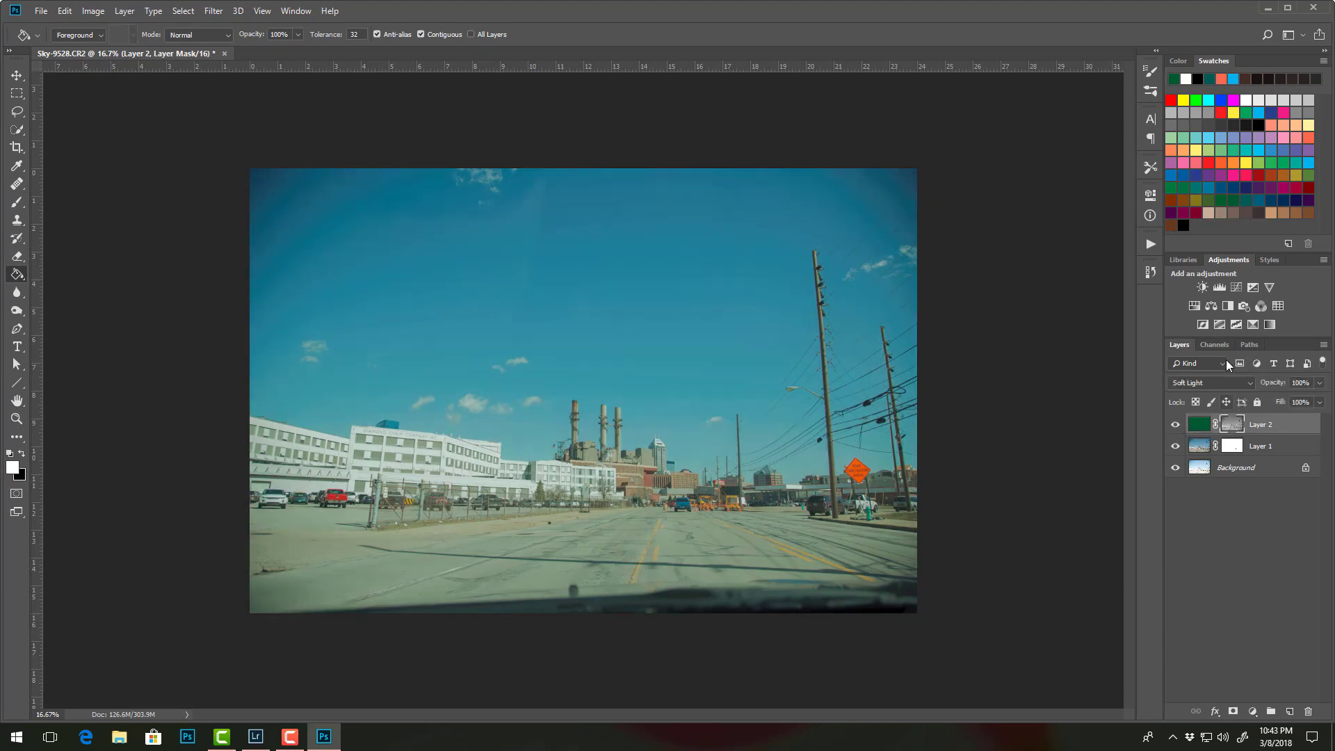
pyautogui.click(1215, 344)
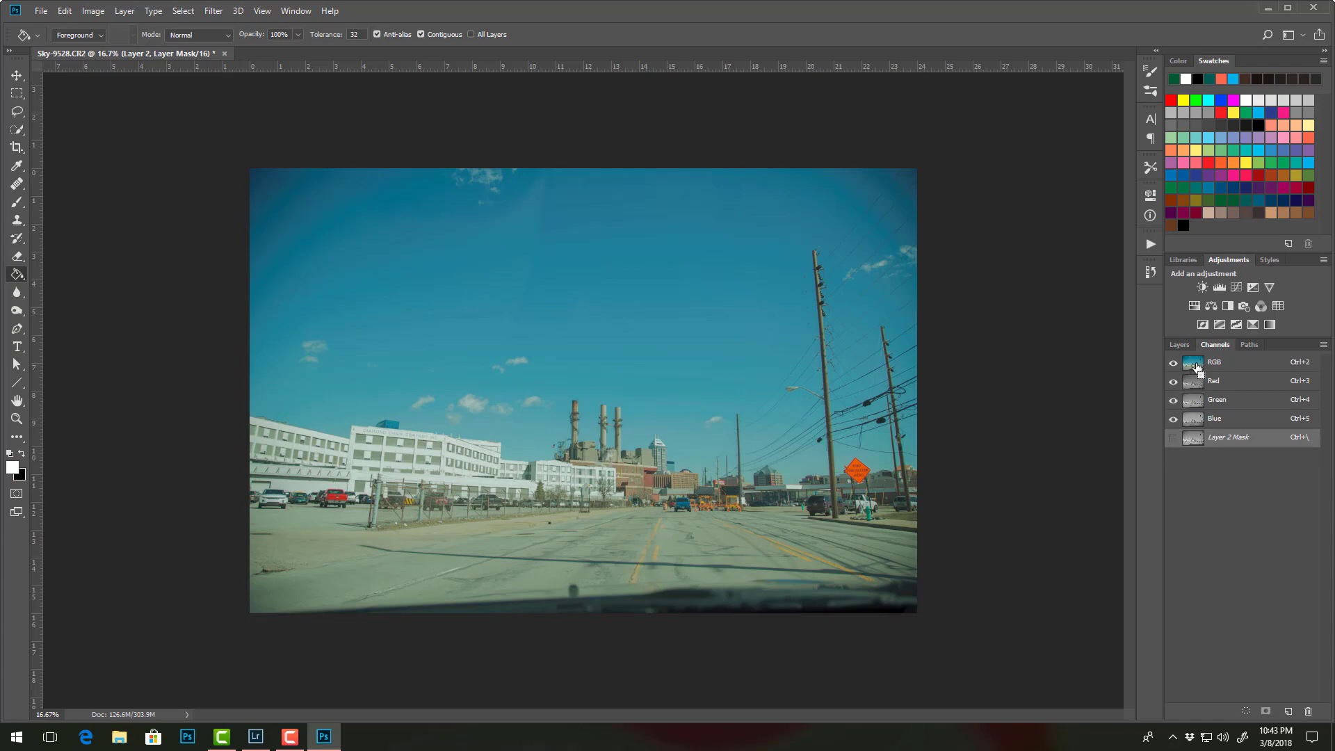
pyautogui.keyDown('ctrl'); pyautogui.click(1192, 362); pyautogui.keyUp('ctrl')
pyautogui.click(1179, 345)
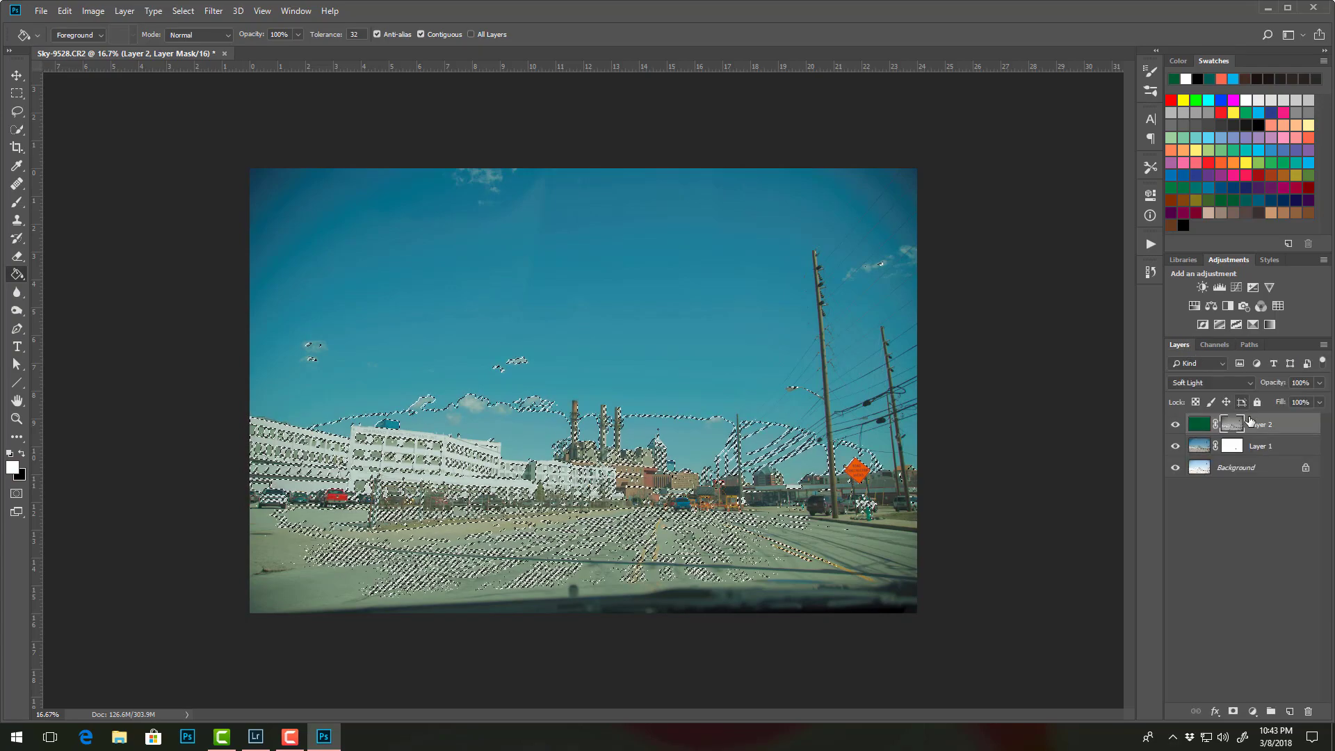
pyautogui.click(1289, 712)
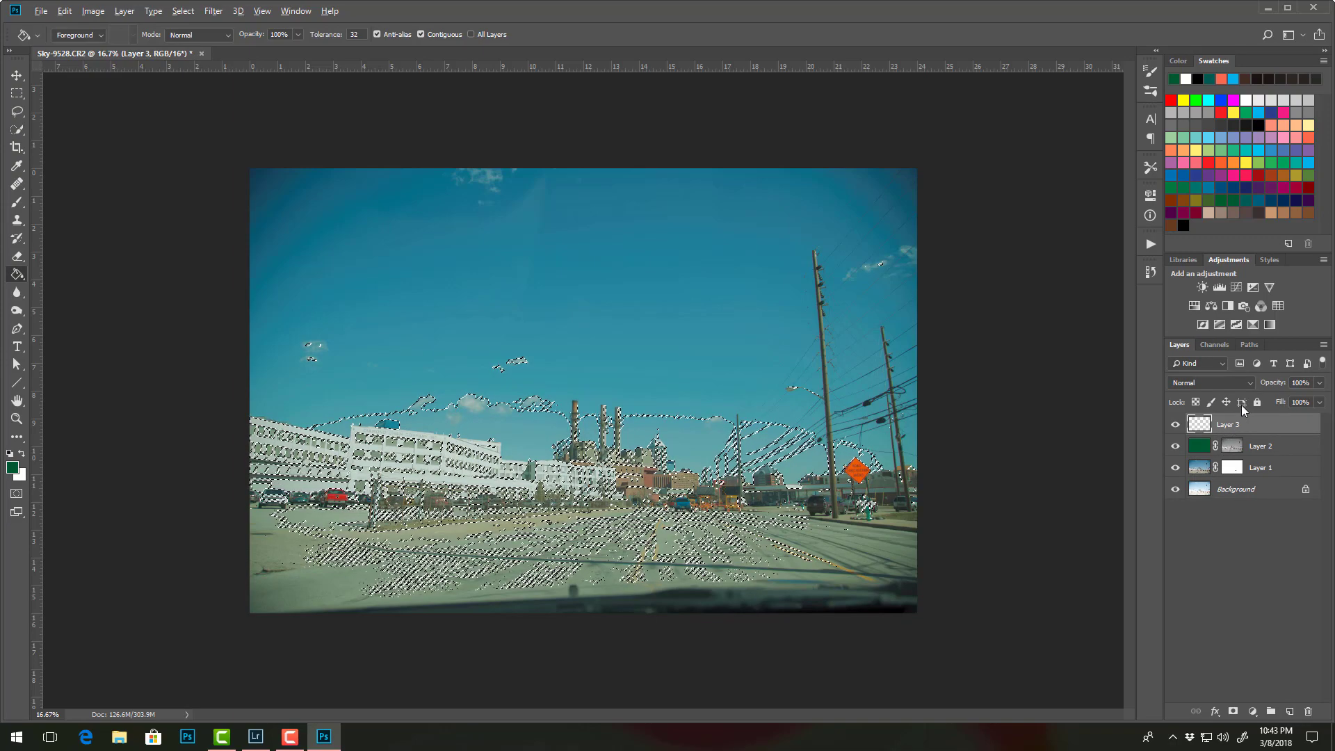
pyautogui.click(1232, 711)
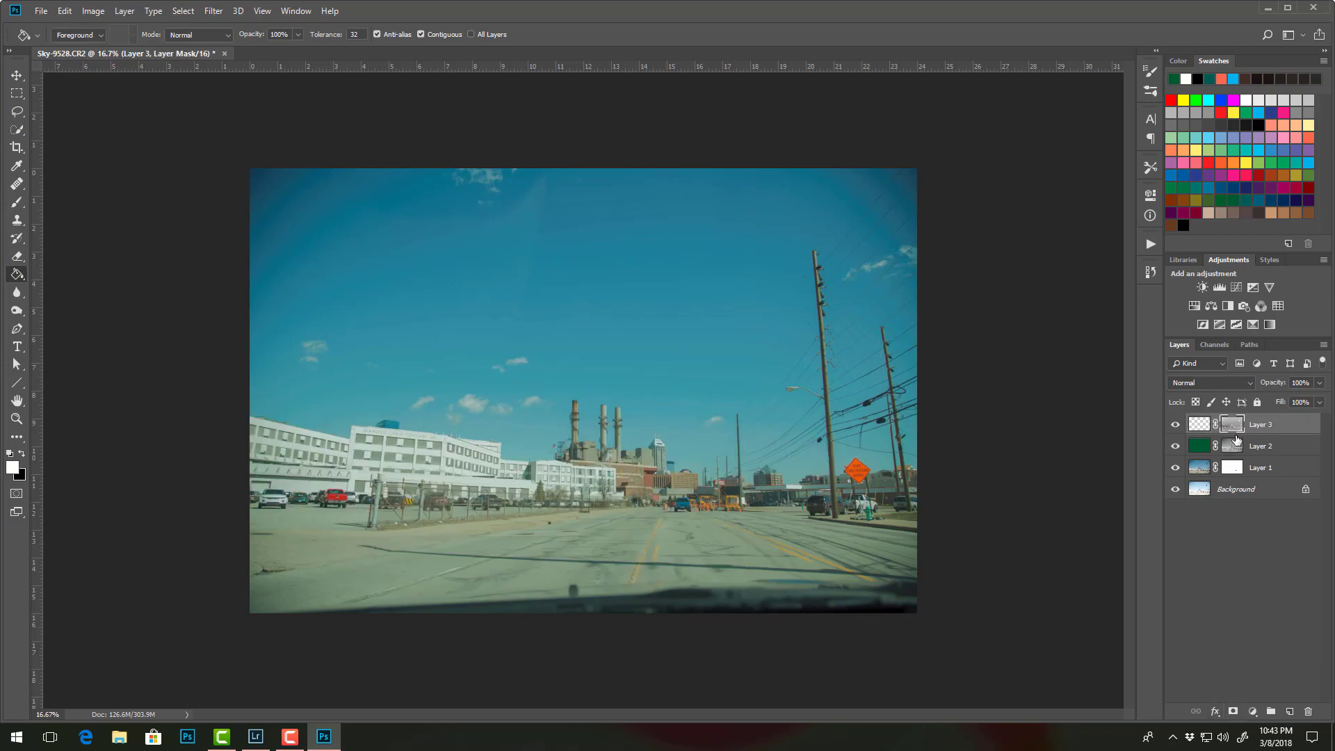
pyautogui.keyDown('alt'); pyautogui.click(1229, 425); pyautogui.keyUp('alt')
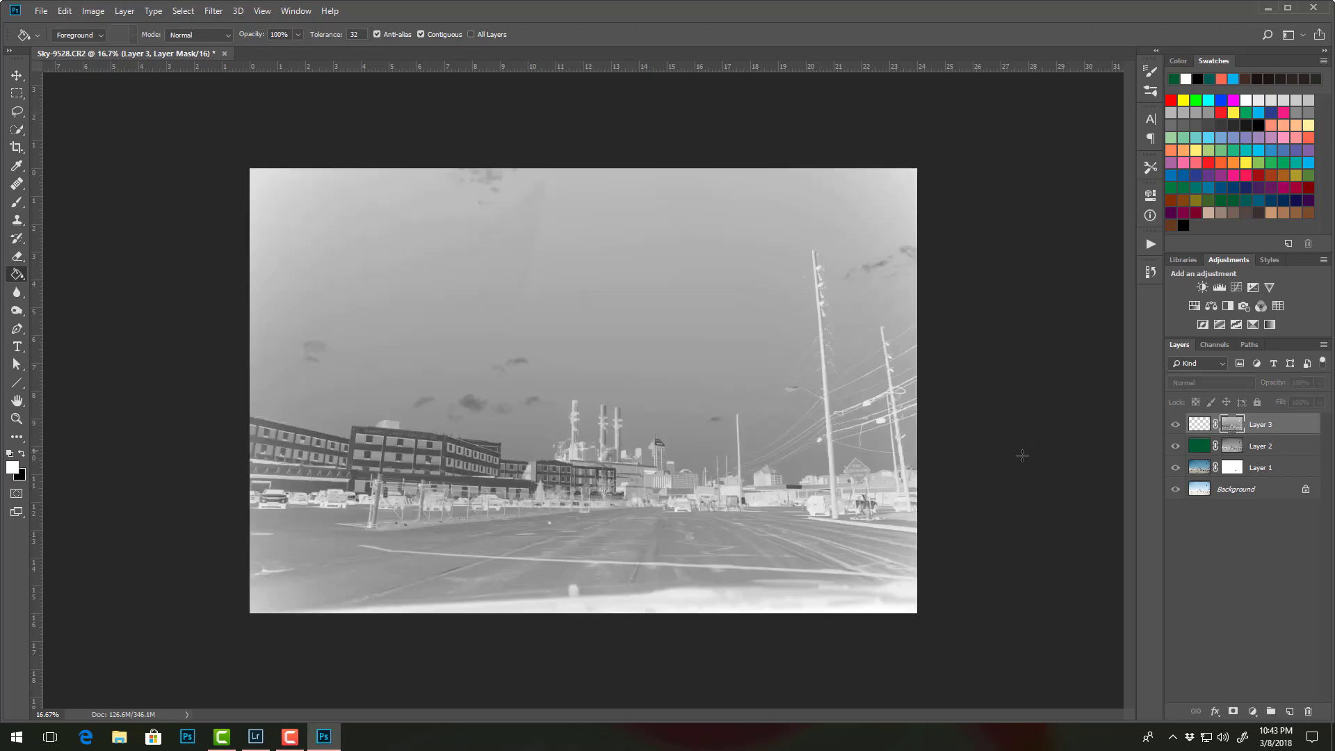
pyautogui.keyDown('alt'); pyautogui.click(1232, 426); pyautogui.keyUp('alt')
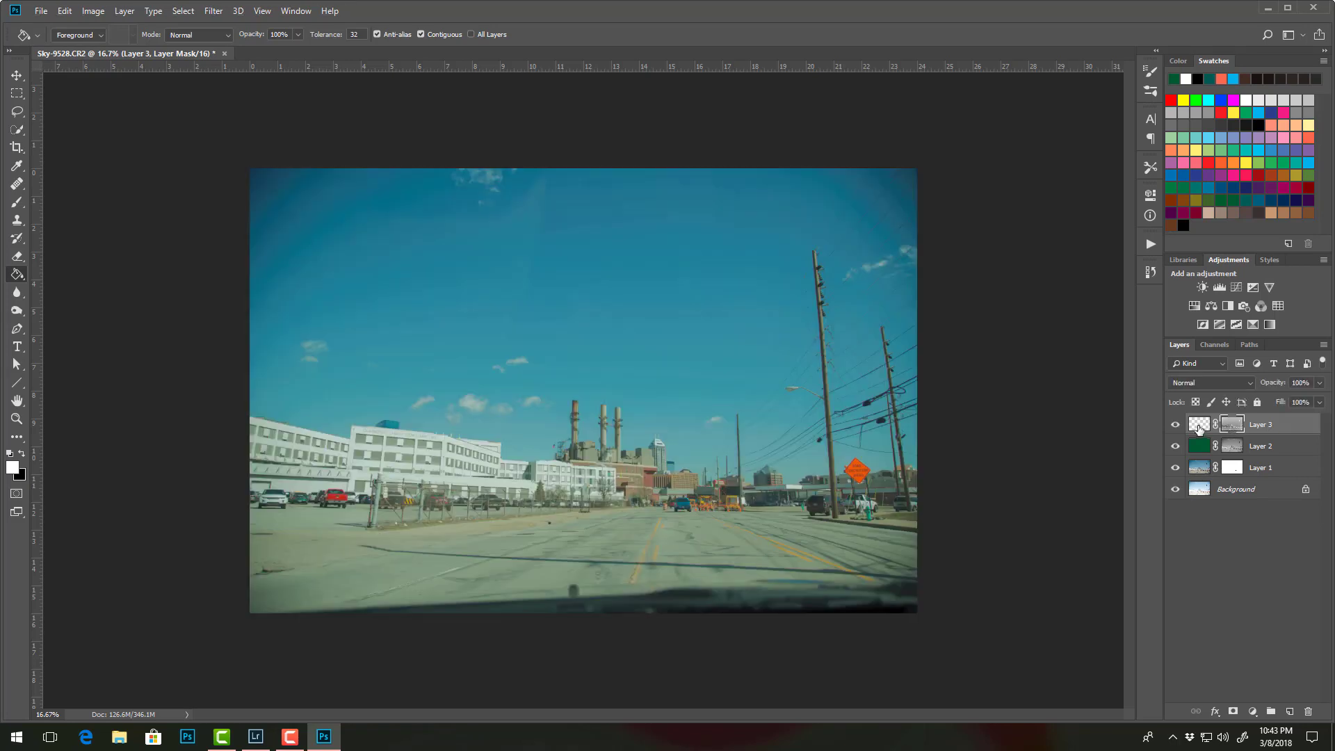
# Fill Layer 3 with a dark purple swatch and set its blending mode to Multiply
pyautogui.click(1198, 425)
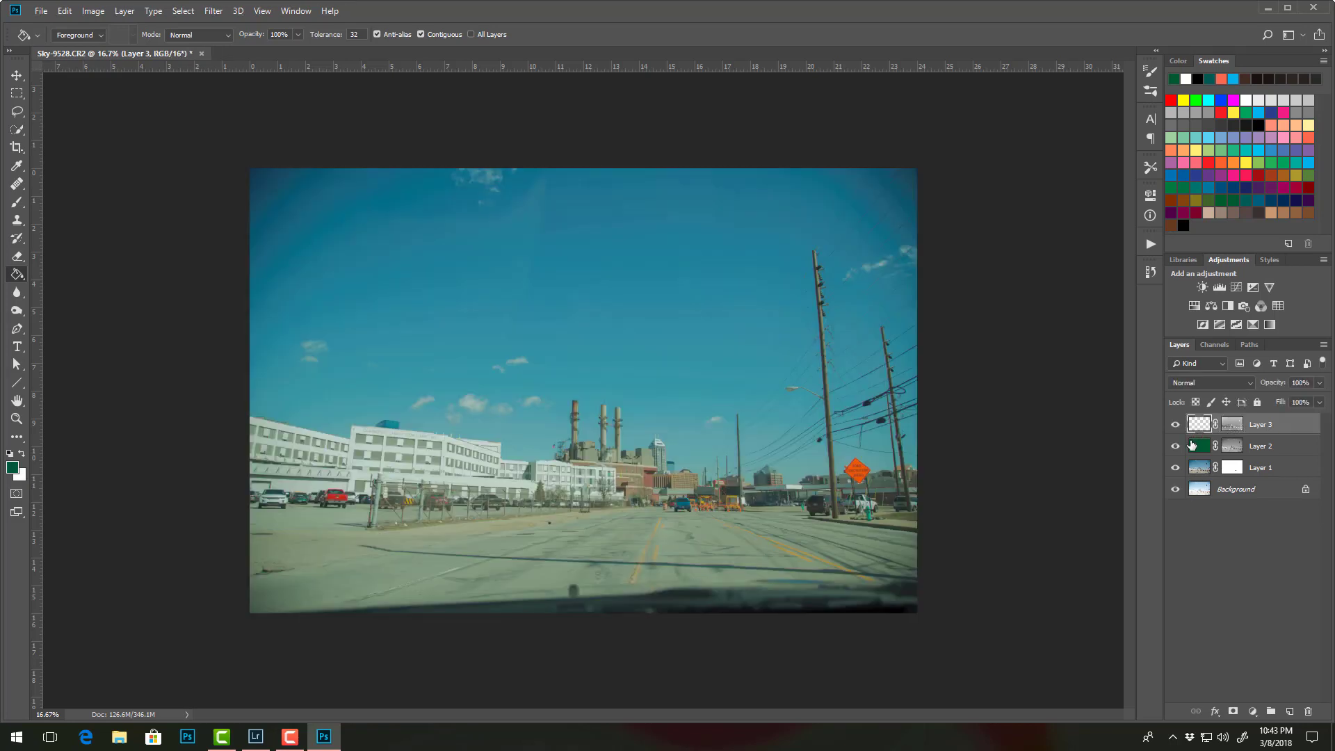
pyautogui.click(1309, 199)
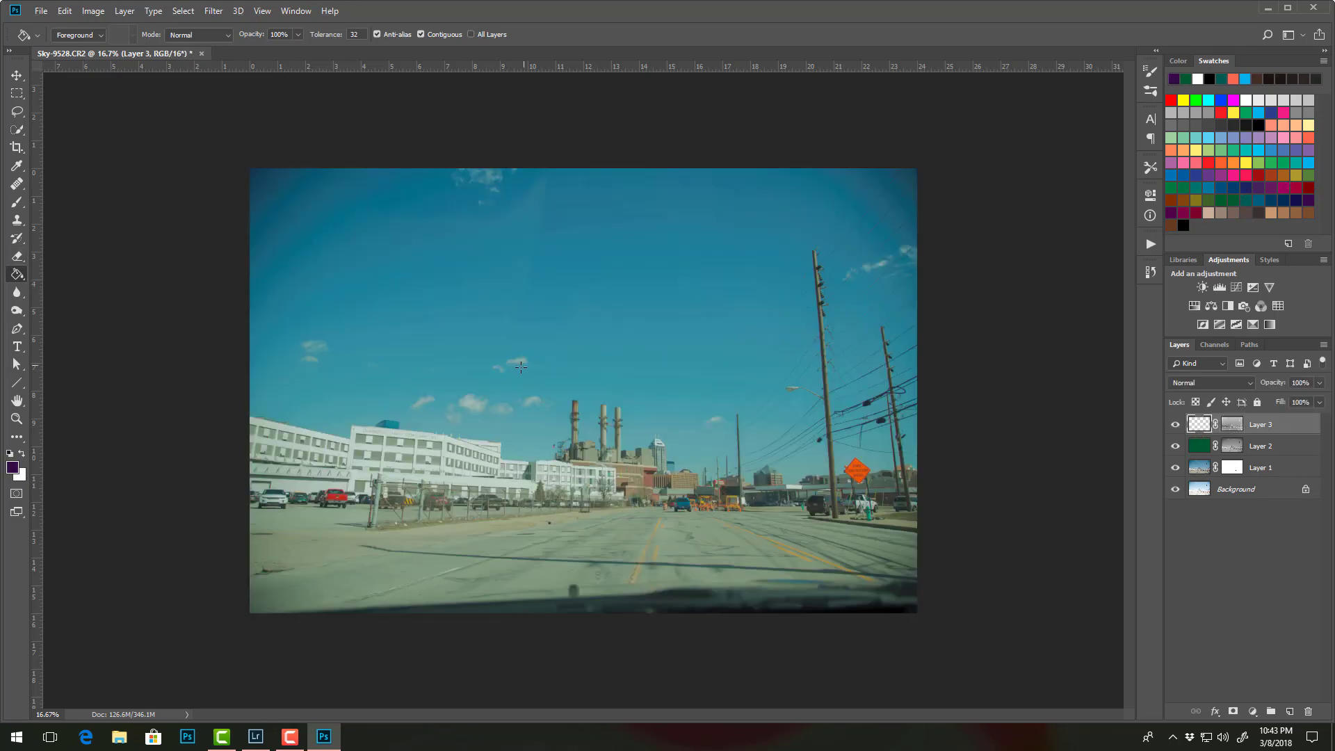
pyautogui.click(539, 399)
pyautogui.click(1199, 381)
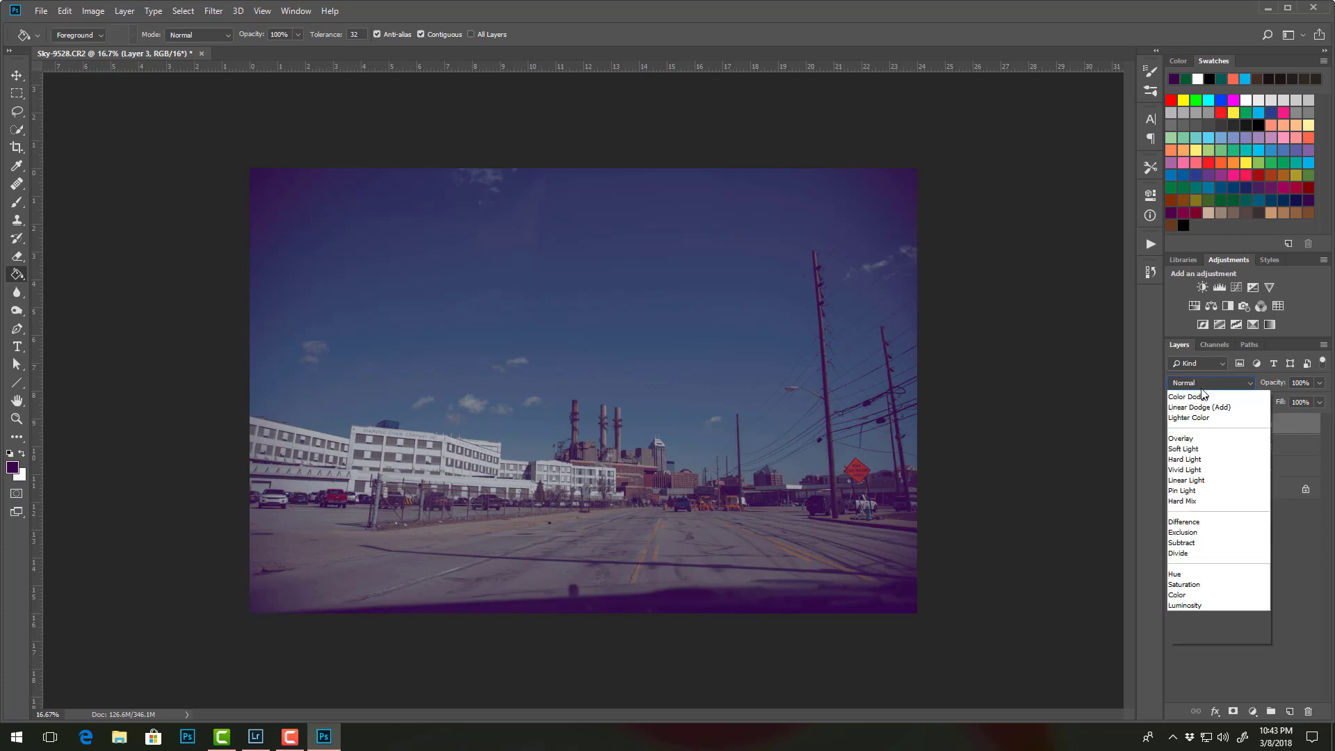
pyautogui.click(1191, 438)
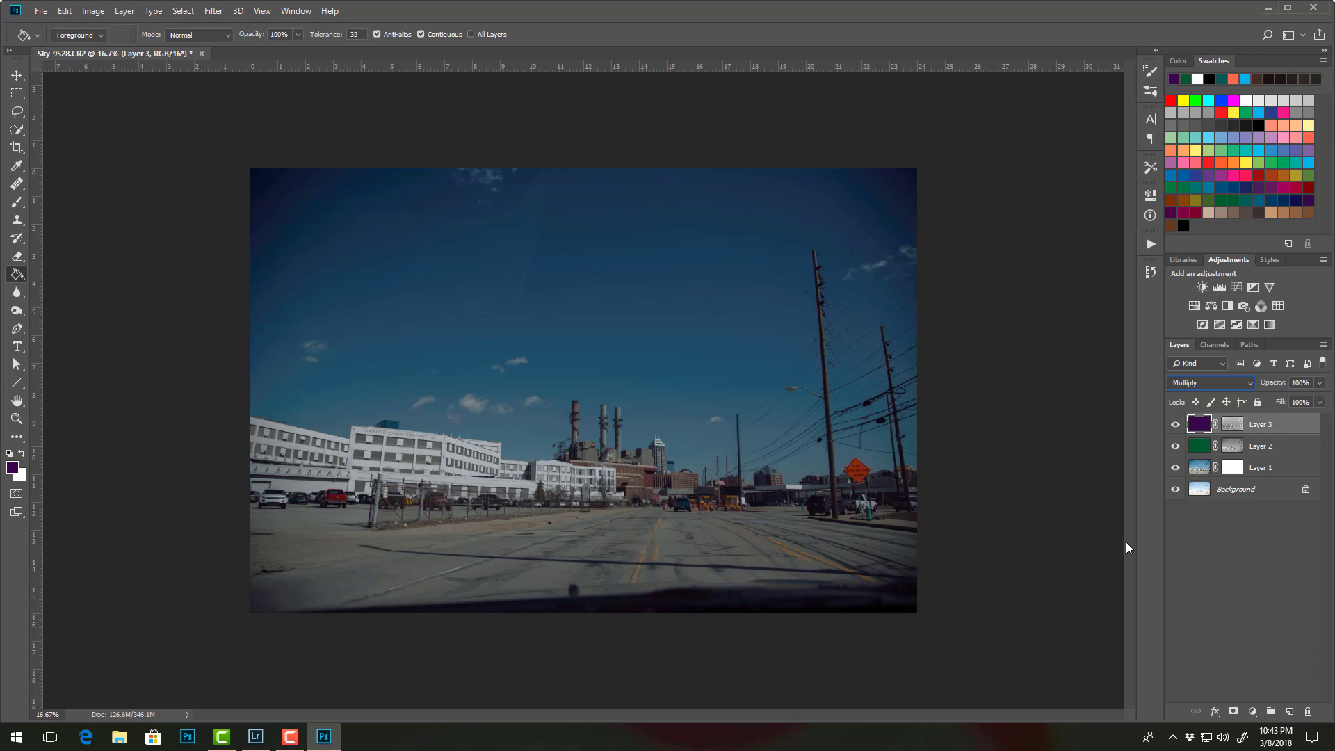
# Try painting black with a 1000 px brush on Layer 3's mask over the white buildings and road, and undo the stroke
pyautogui.click(1232, 424)
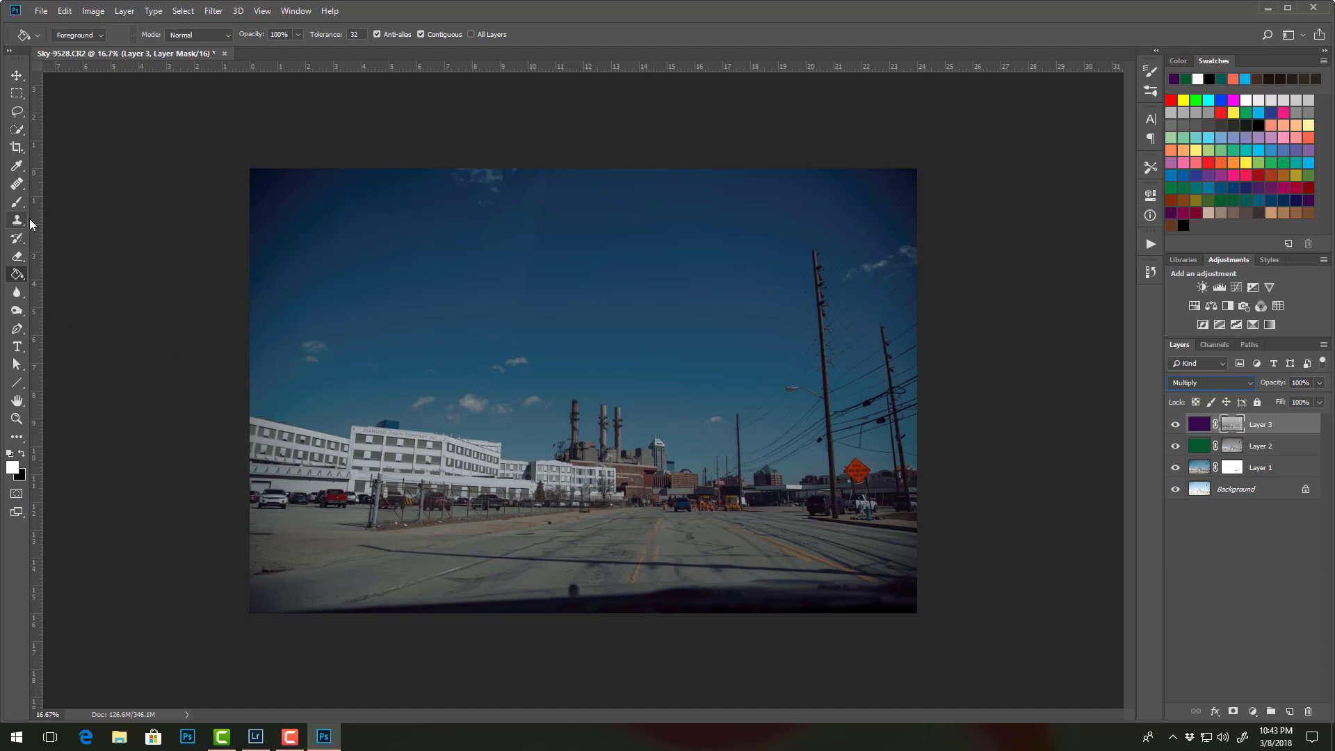
pyautogui.click(17, 203)
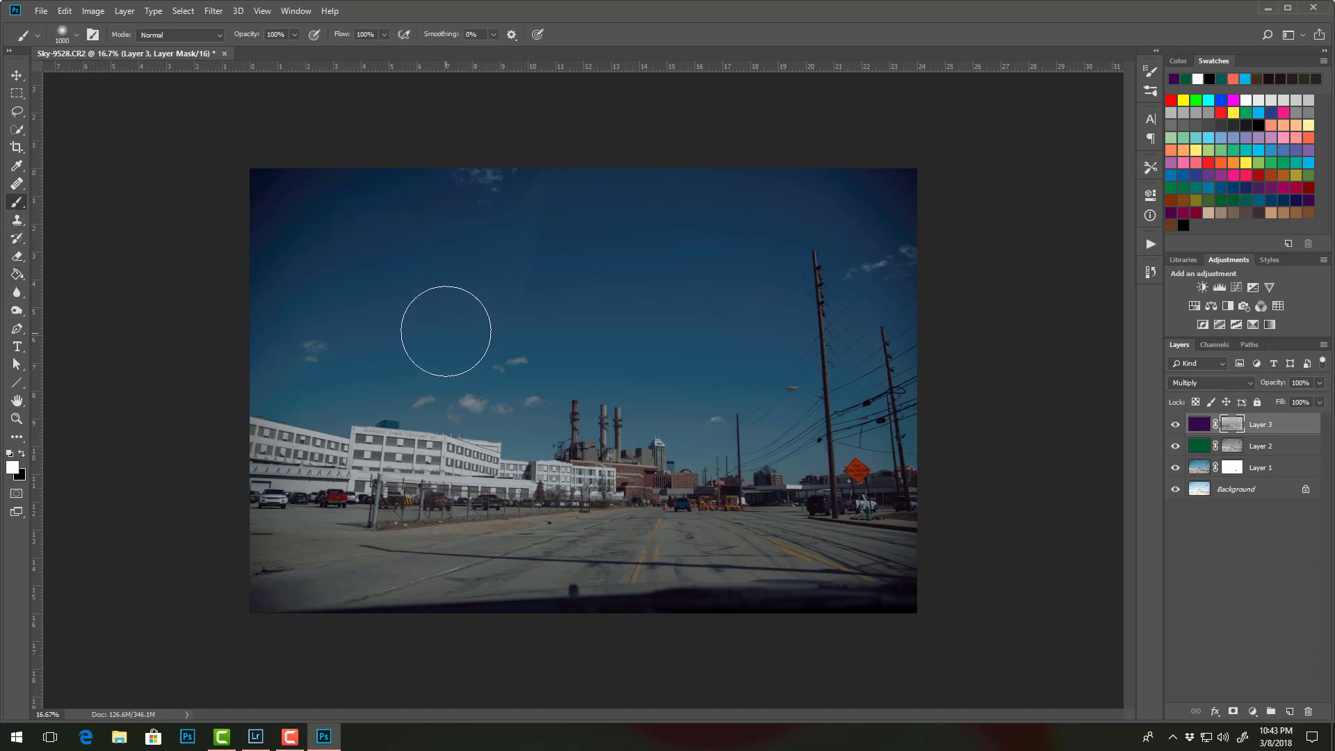
pyautogui.click(22, 454)
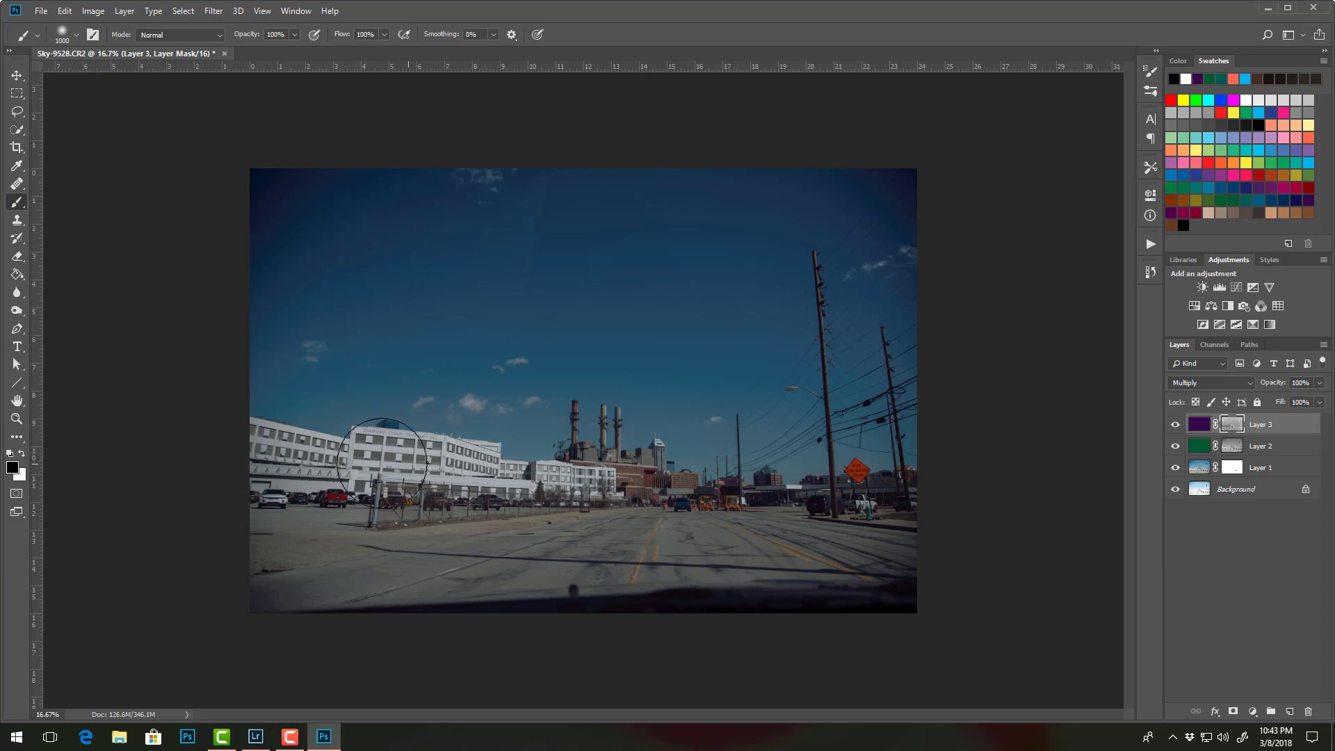
pyautogui.moveTo(376, 455)
pyautogui.mouseDown()
pyautogui.moveTo(637, 470)
pyautogui.moveTo(514, 449)
pyautogui.moveTo(596, 451)
pyautogui.moveTo(474, 484)
pyautogui.moveTo(639, 484)
pyautogui.moveTo(405, 498)
pyautogui.moveTo(528, 514)
pyautogui.moveTo(570, 574)
pyautogui.mouseUp()
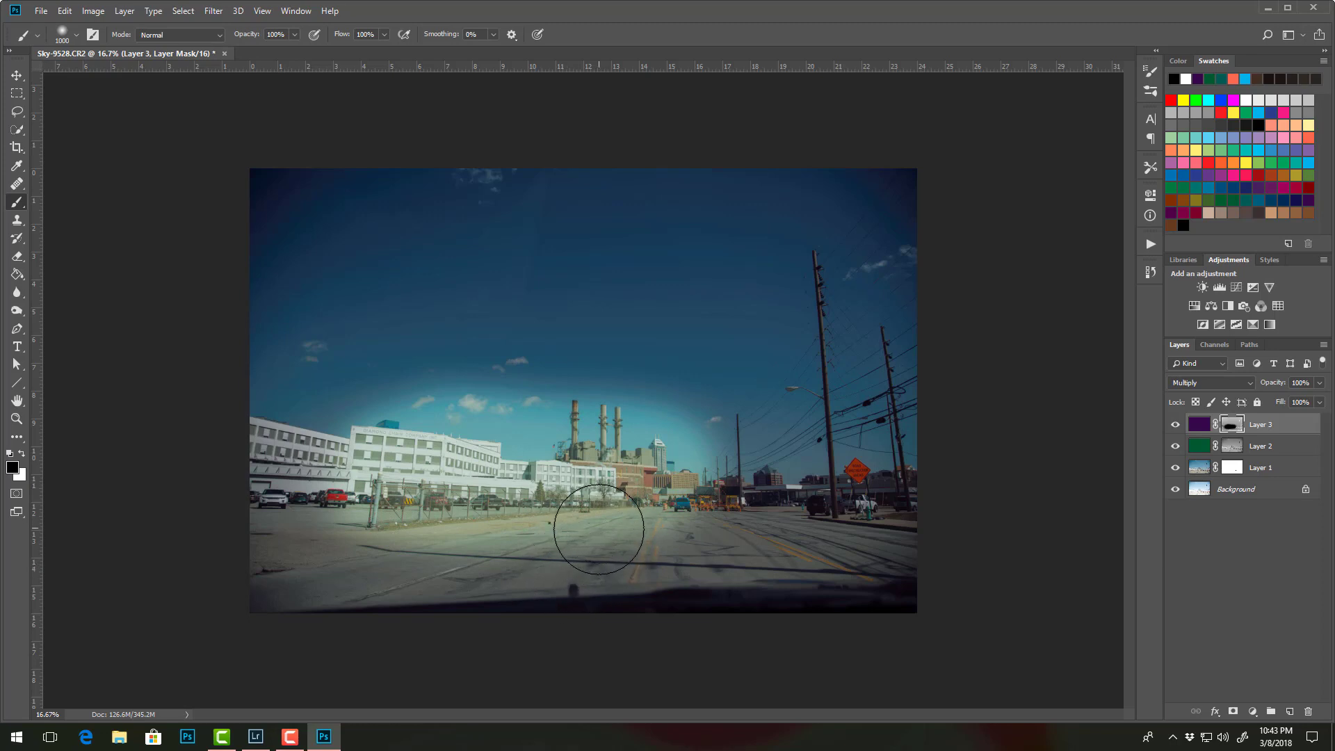
pyautogui.hotkey('ctrl', 'z')
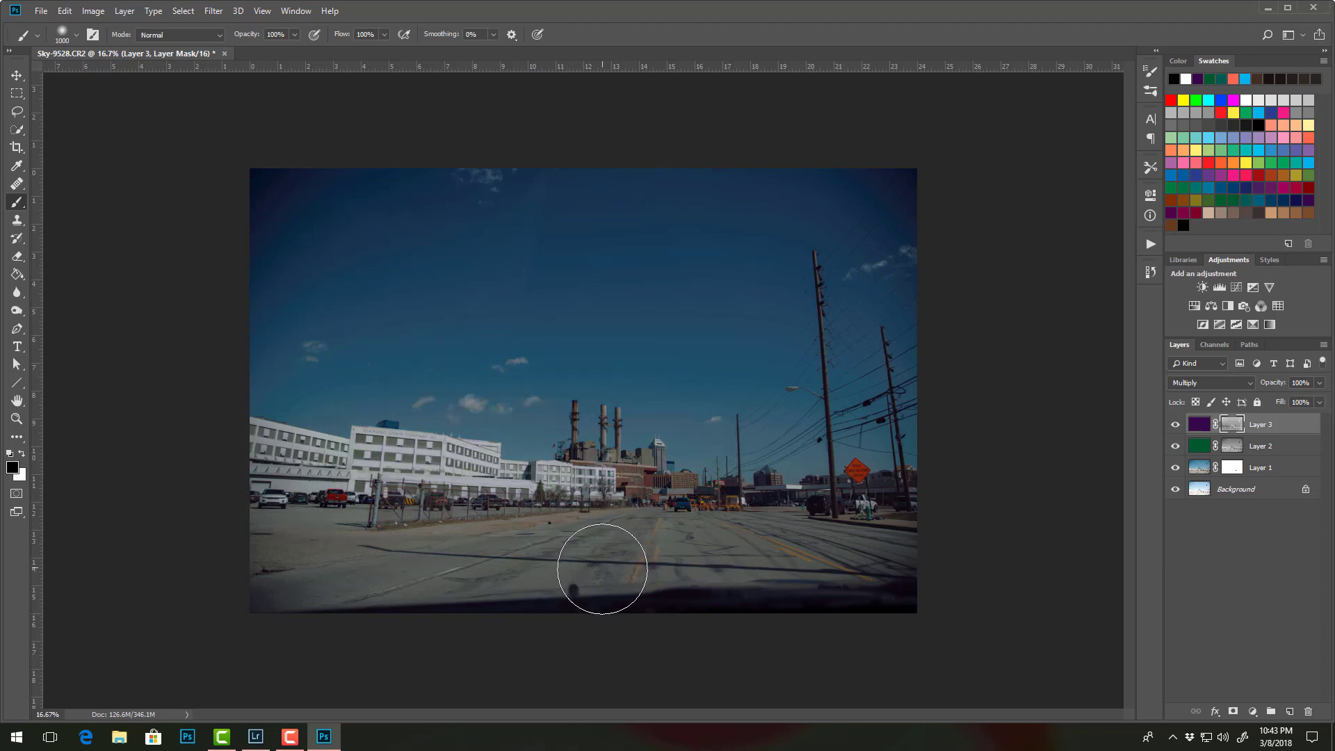